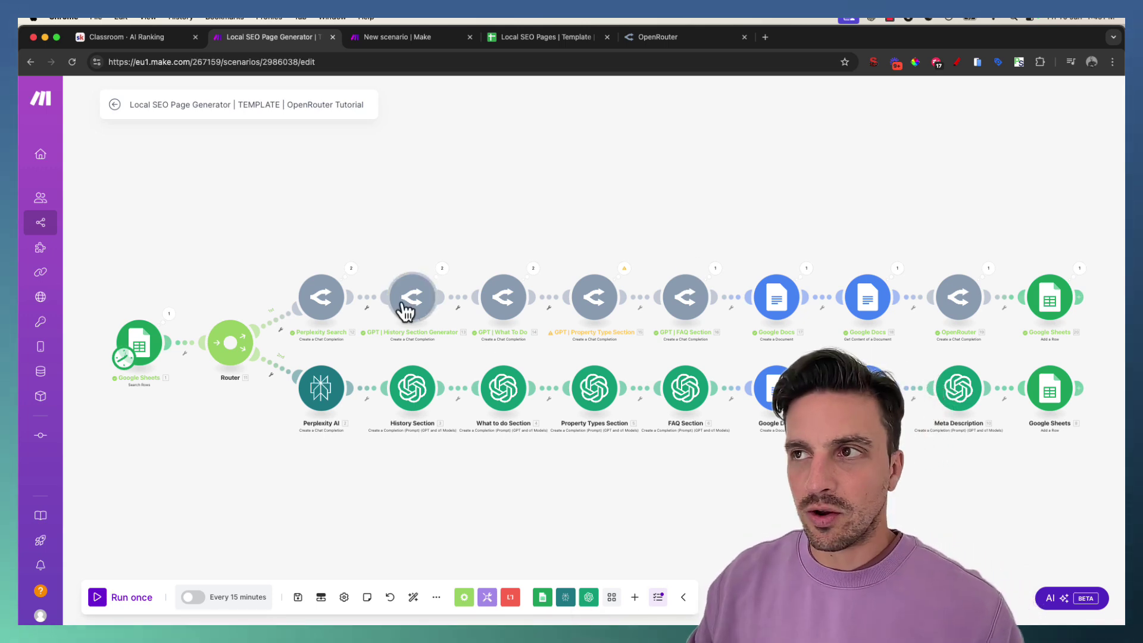
- Leave the Local SEO Page Generator scenario and switch to the AI Ranking classroom on Skool
click(130, 37)
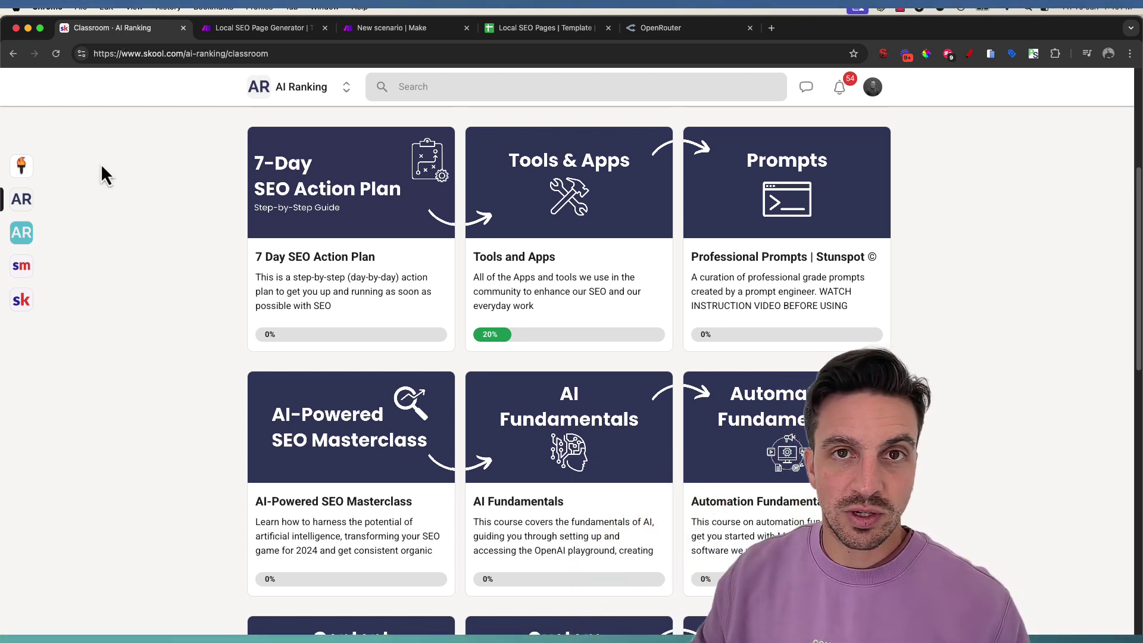
- Scroll back to the top of the AI Ranking courses, then bring up OpenRouter's home page
scroll(410, 355, up, 5)
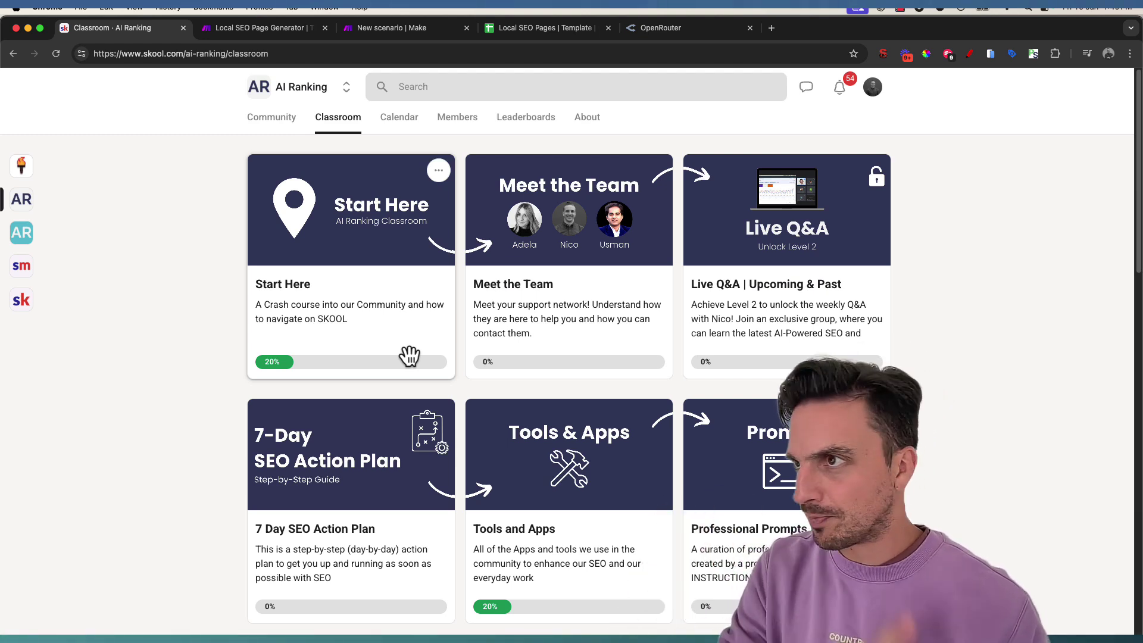
mouse_move(347, 619)
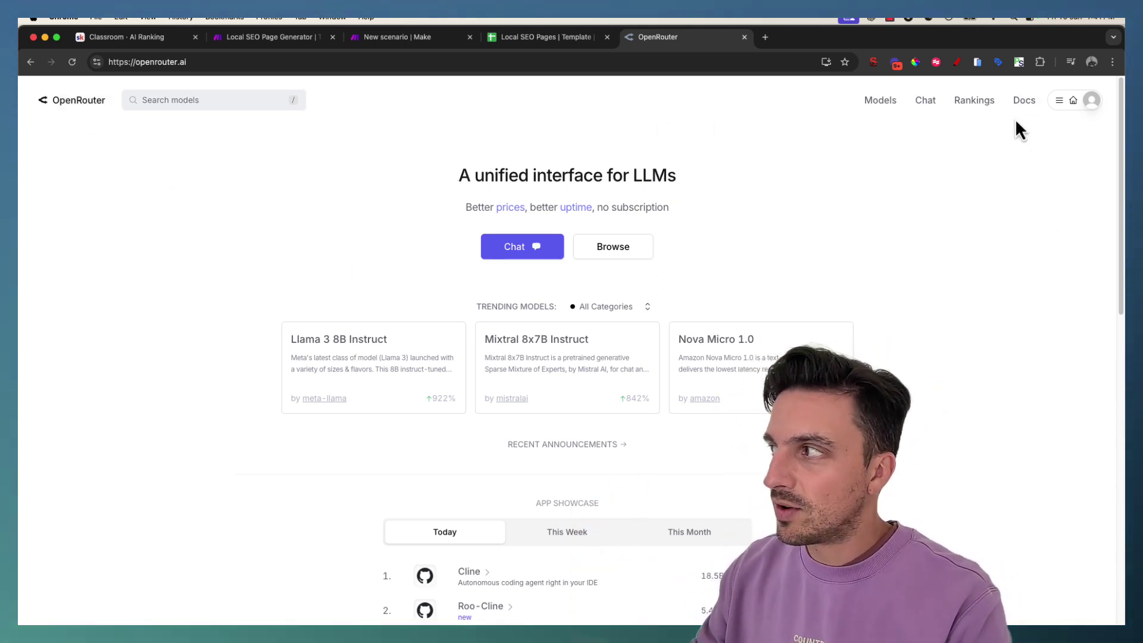
- Check OpenRouter's Credits page ($8.018 balance) and close Add Credits without purchasing
click(1088, 108)
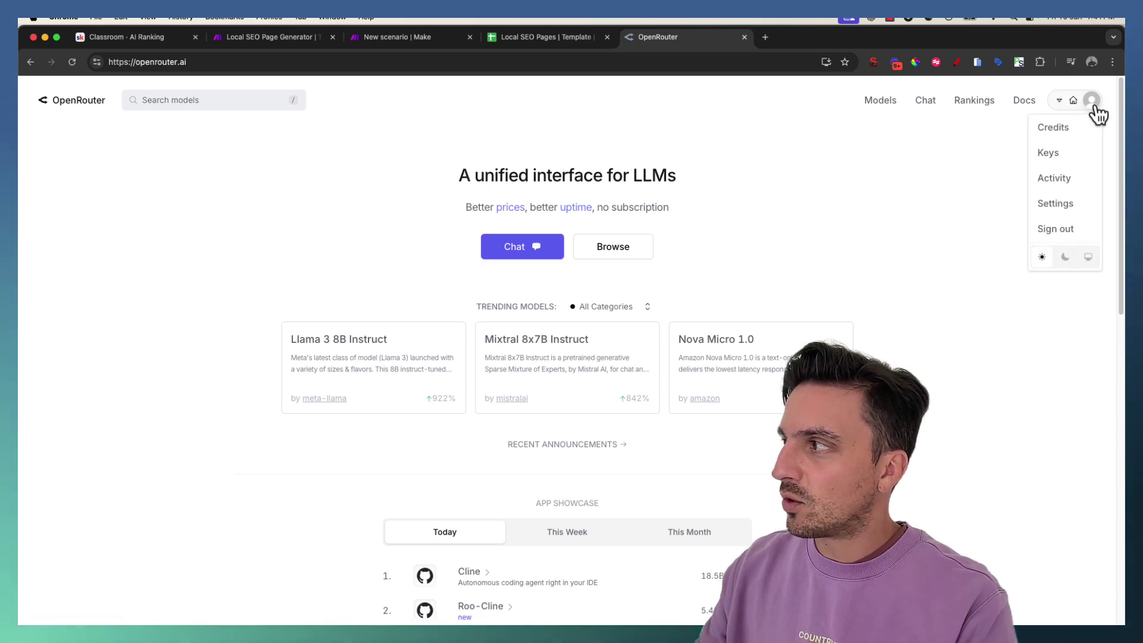
click(1059, 133)
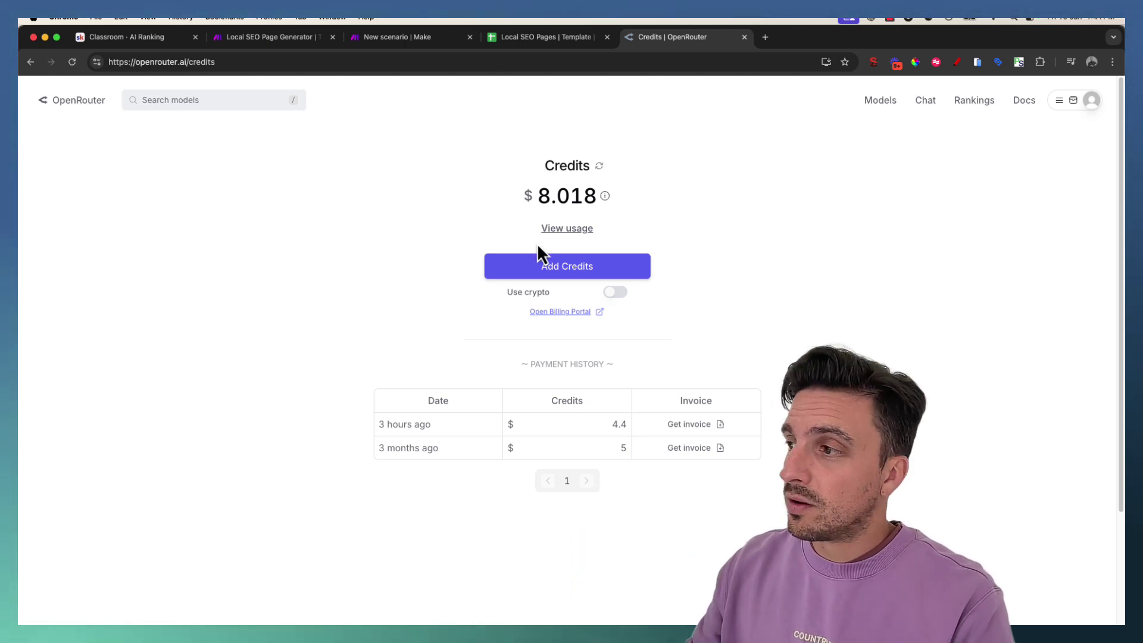
click(539, 274)
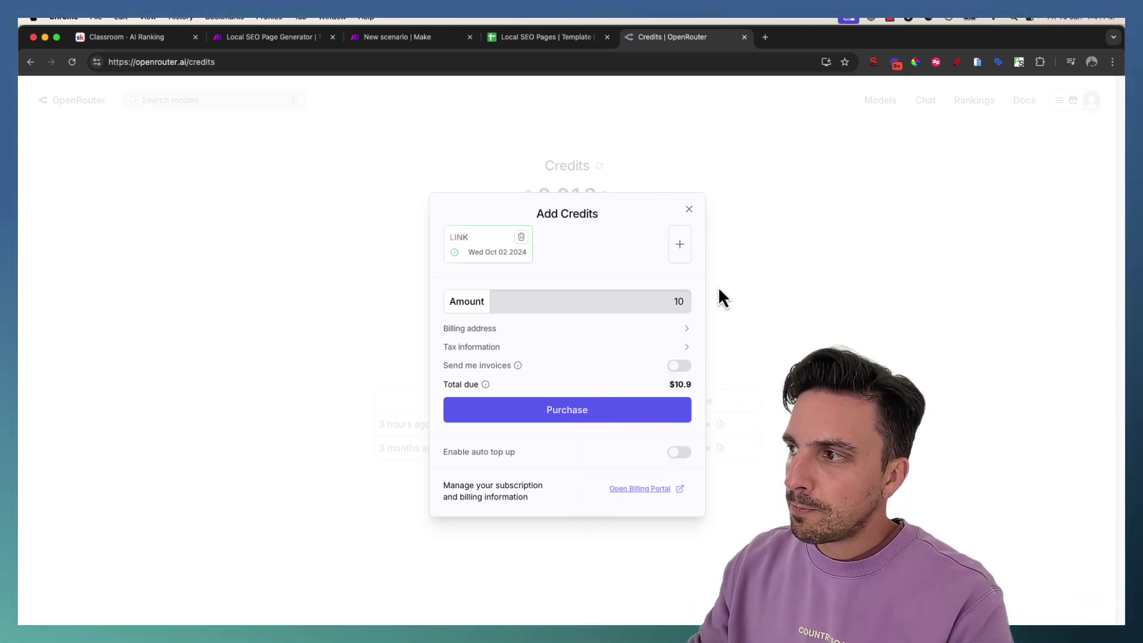
click(689, 209)
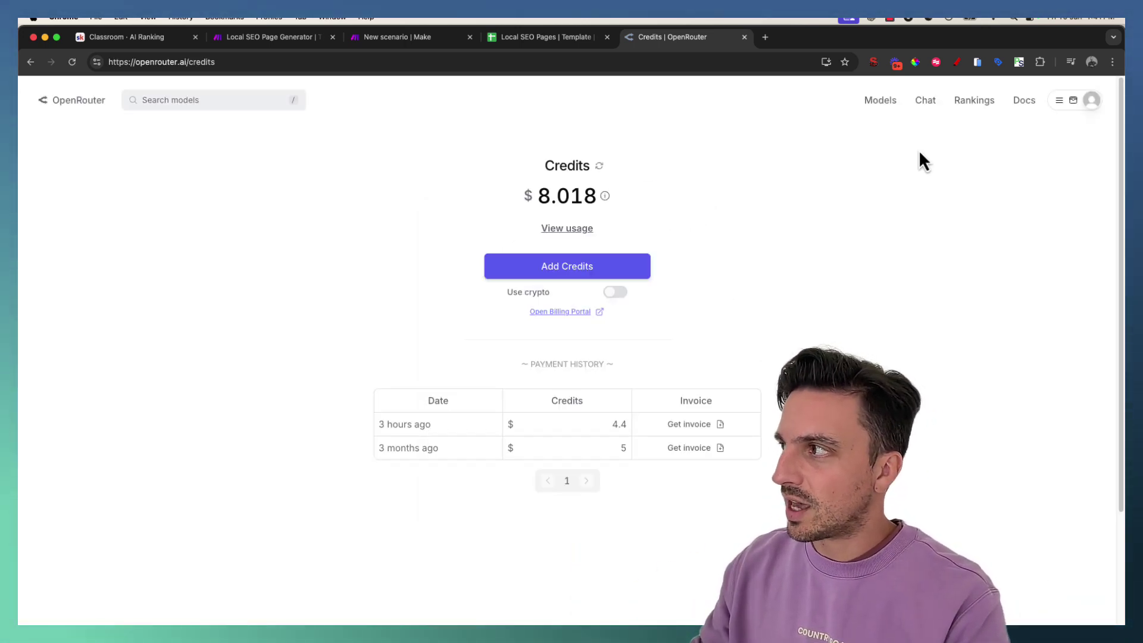
click(1073, 103)
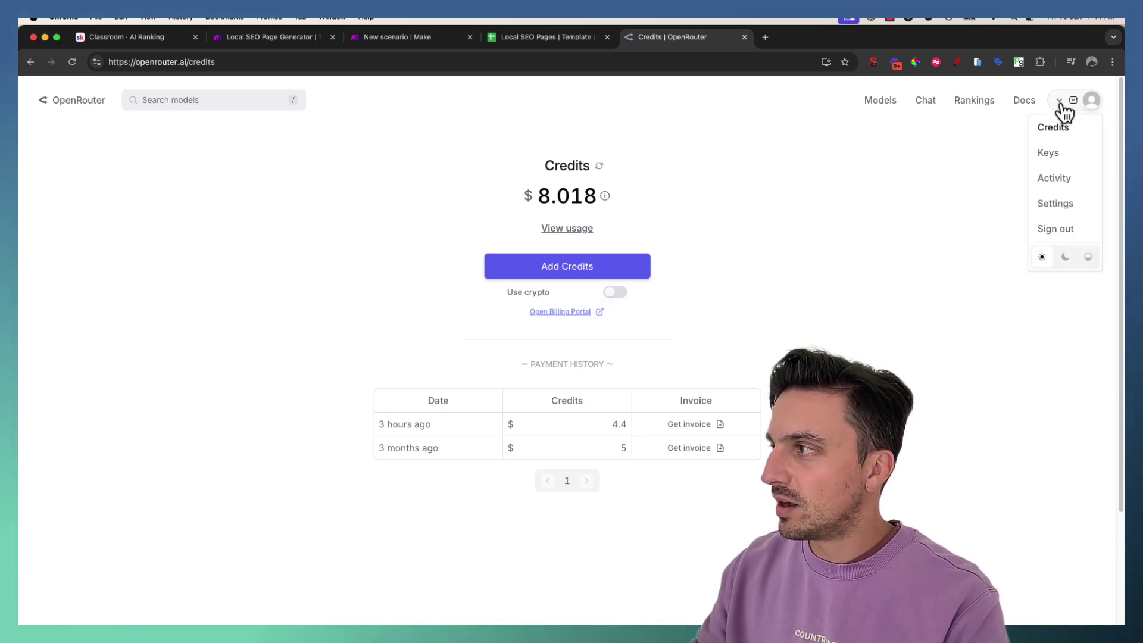
- Create a new OpenRouter API key named 'Make'
click(1052, 153)
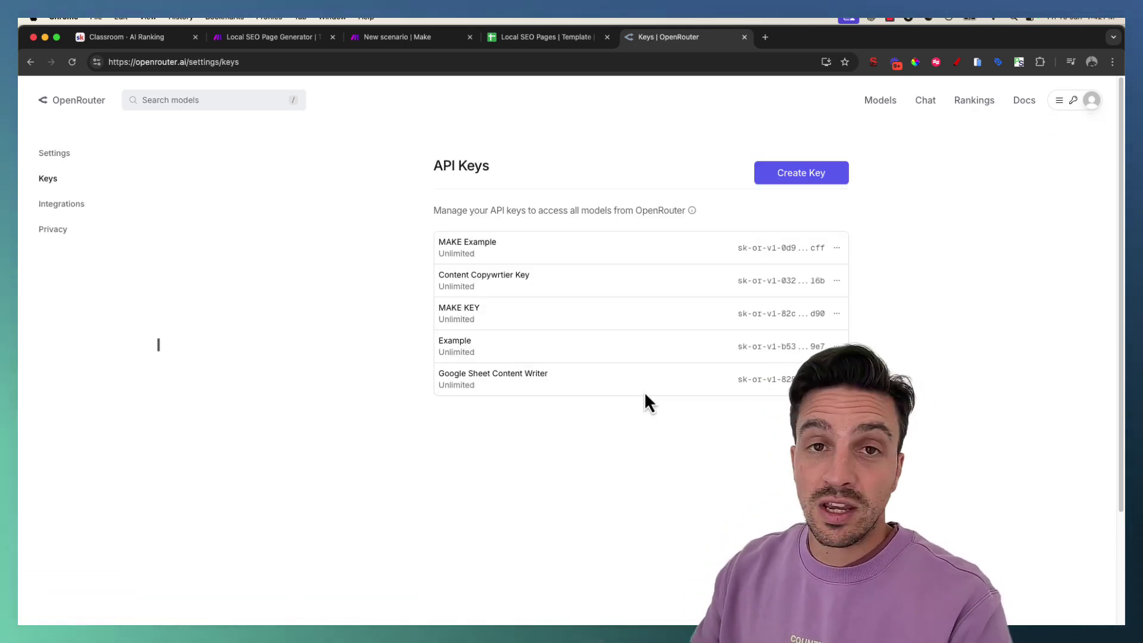
click(771, 179)
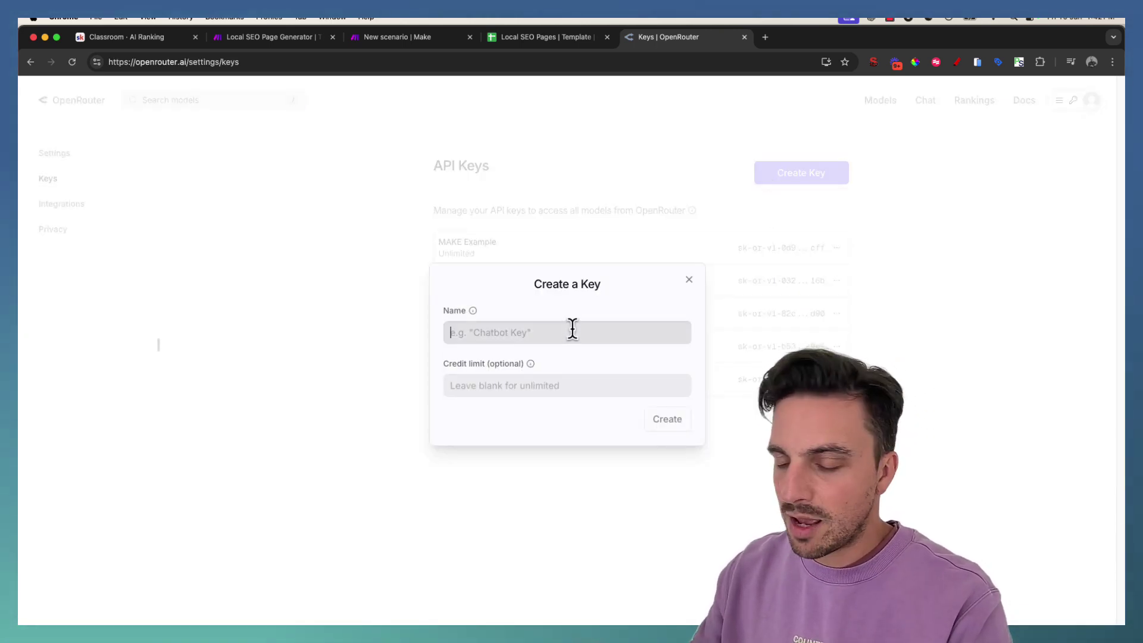
text(Ma)
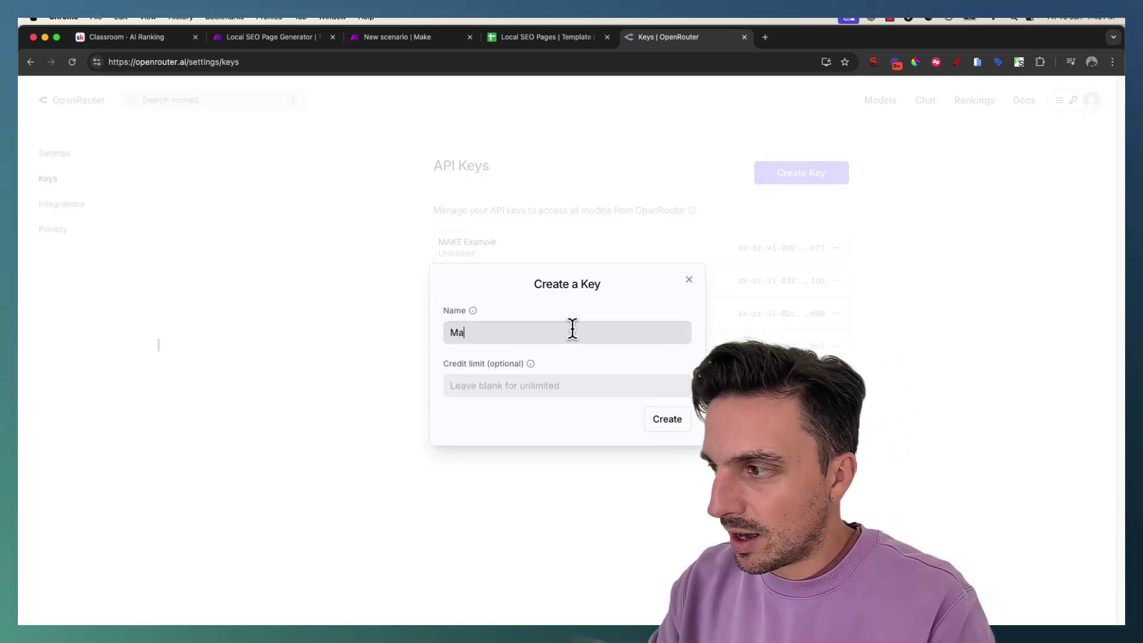
text(ke)
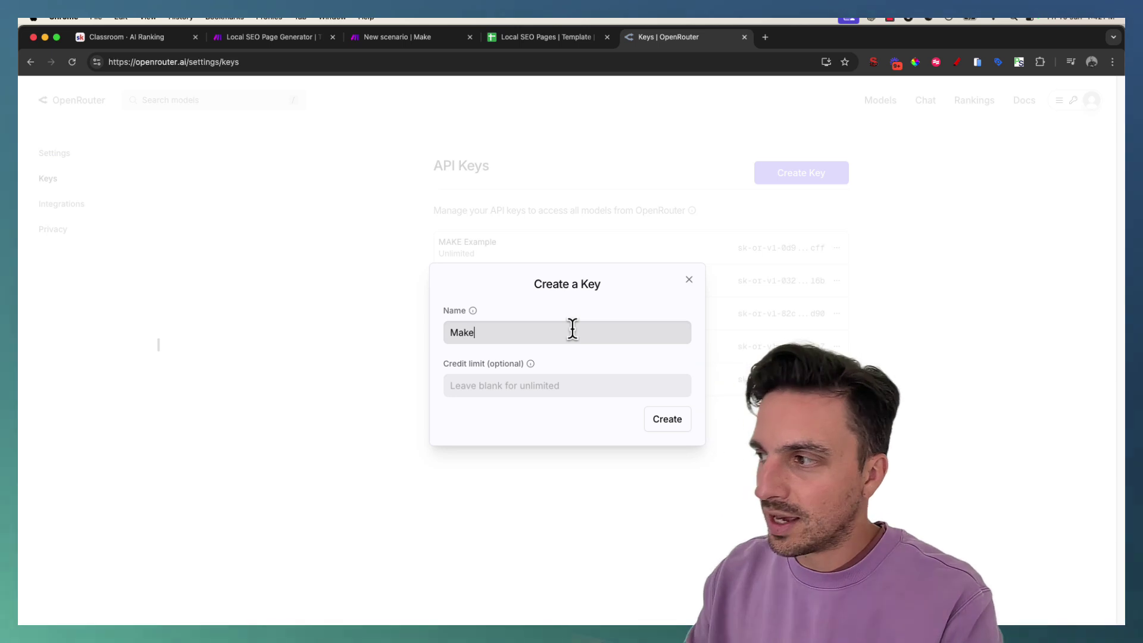
click(678, 419)
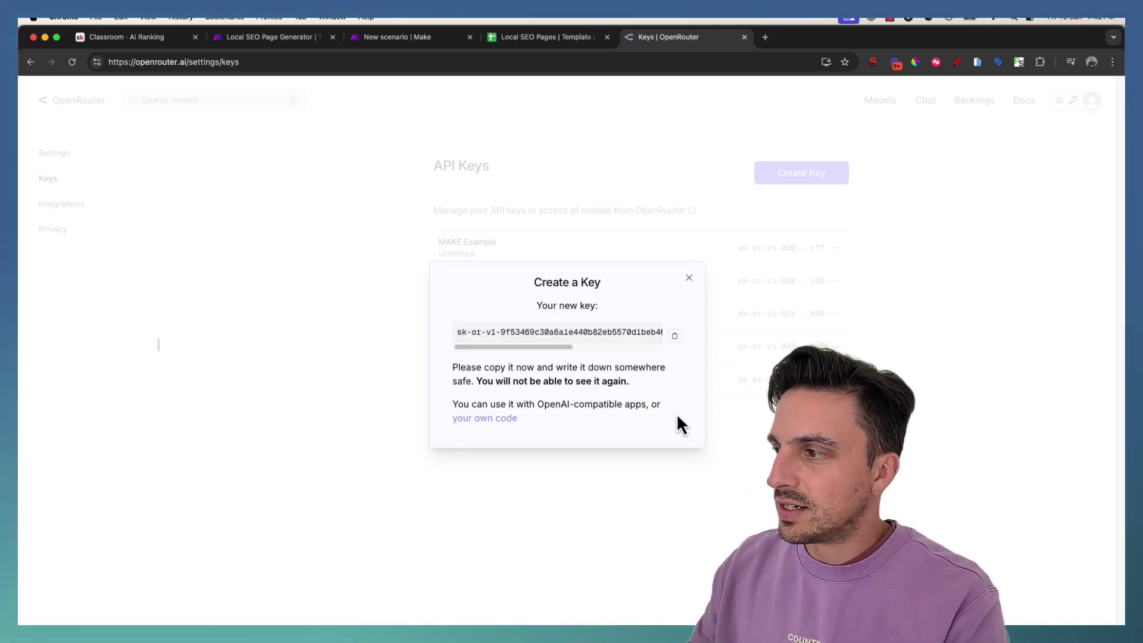
- Close the new-key window and delete the 'Make' key, leaving five keys
mouse_move(571, 345)
mouse_down()
mouse_move(592, 350)
mouse_move(576, 349)
mouse_up()
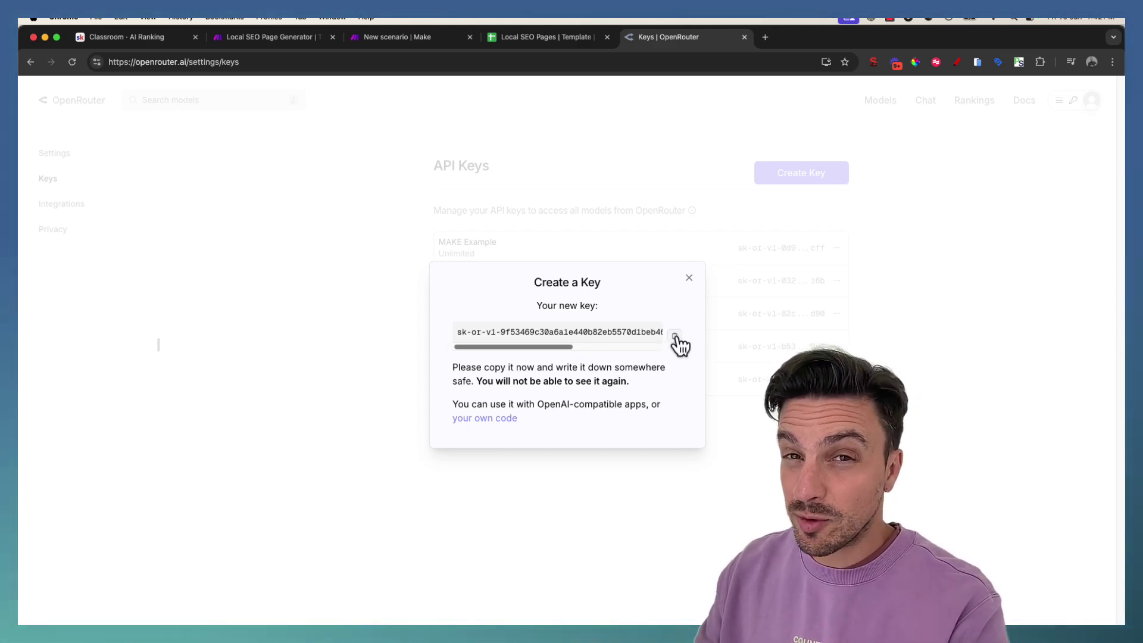
click(689, 277)
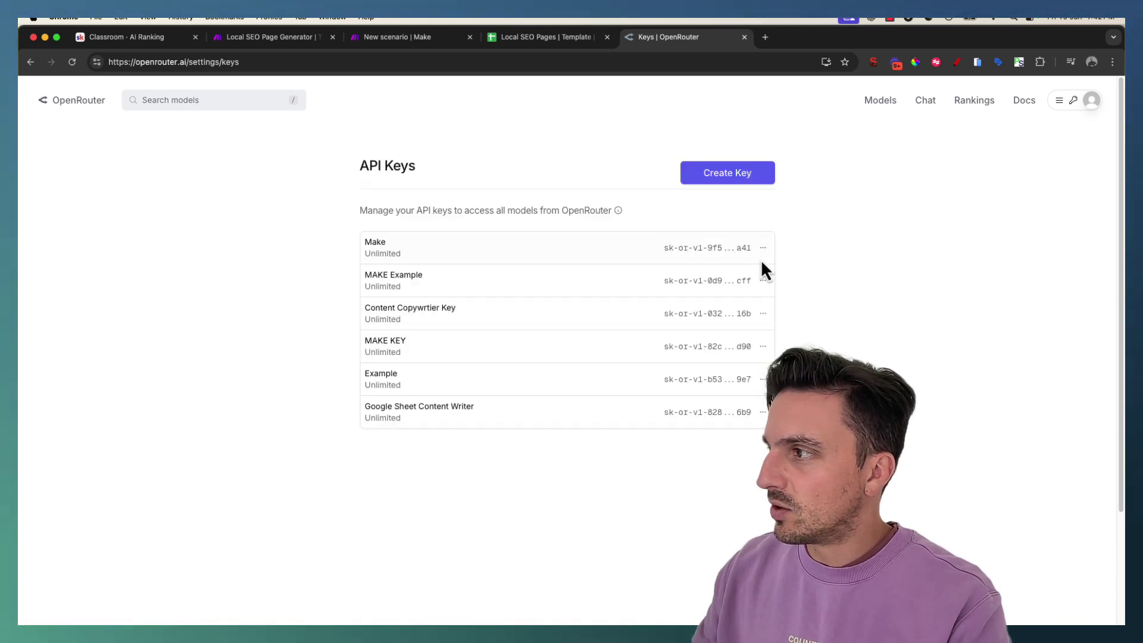
click(759, 318)
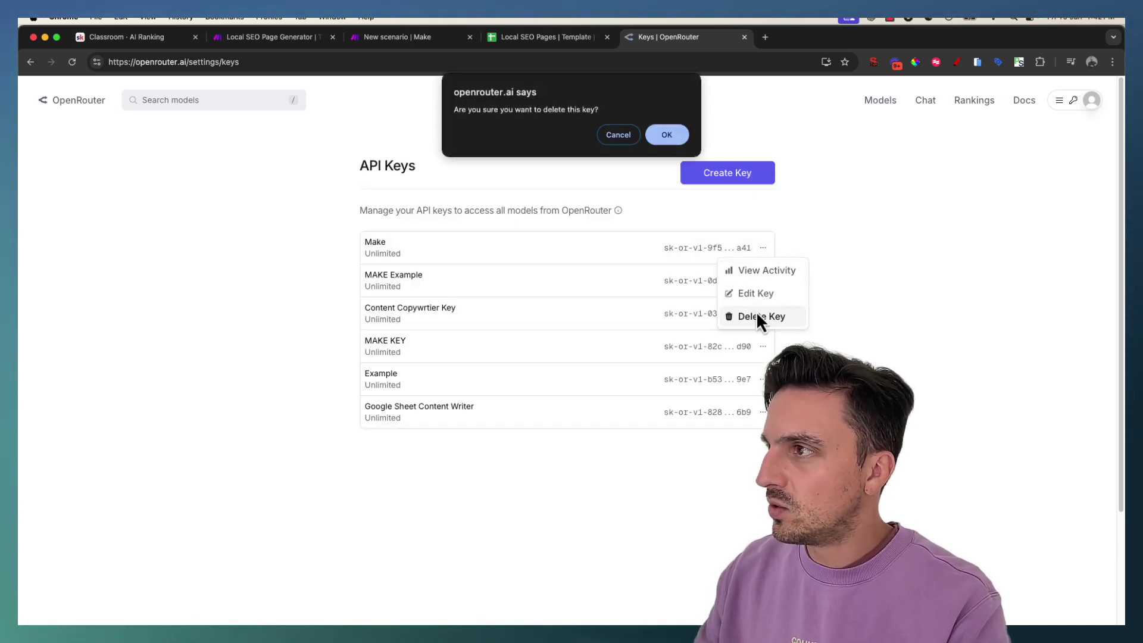
click(677, 137)
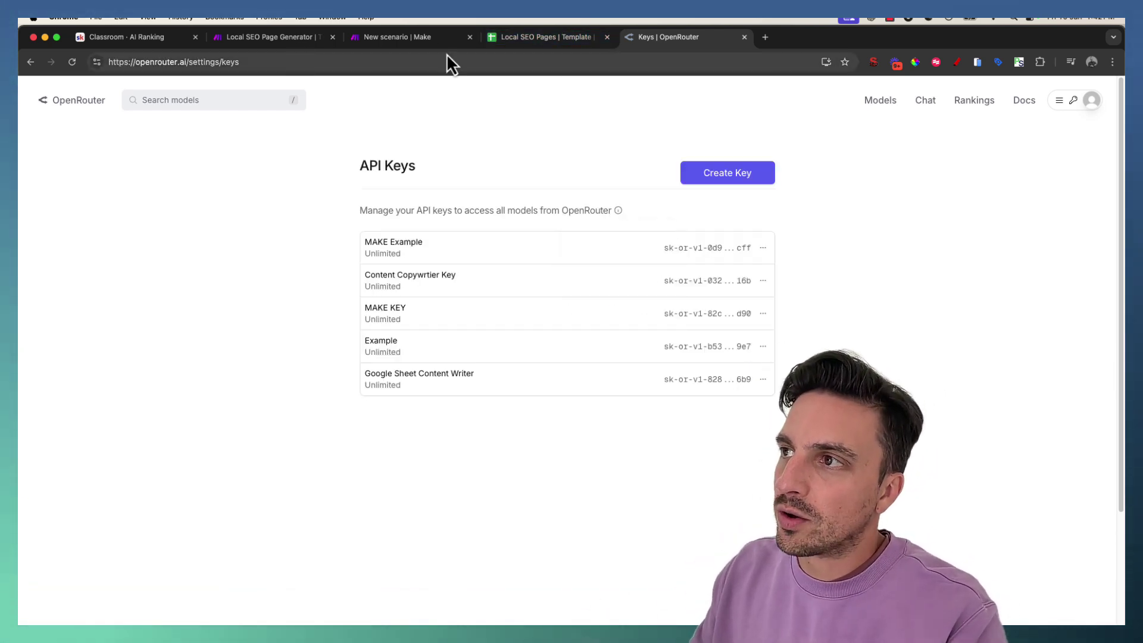
- Back in the Local SEO Page Generator scenario, pan across both rows including the OpenRouter route
click(271, 37)
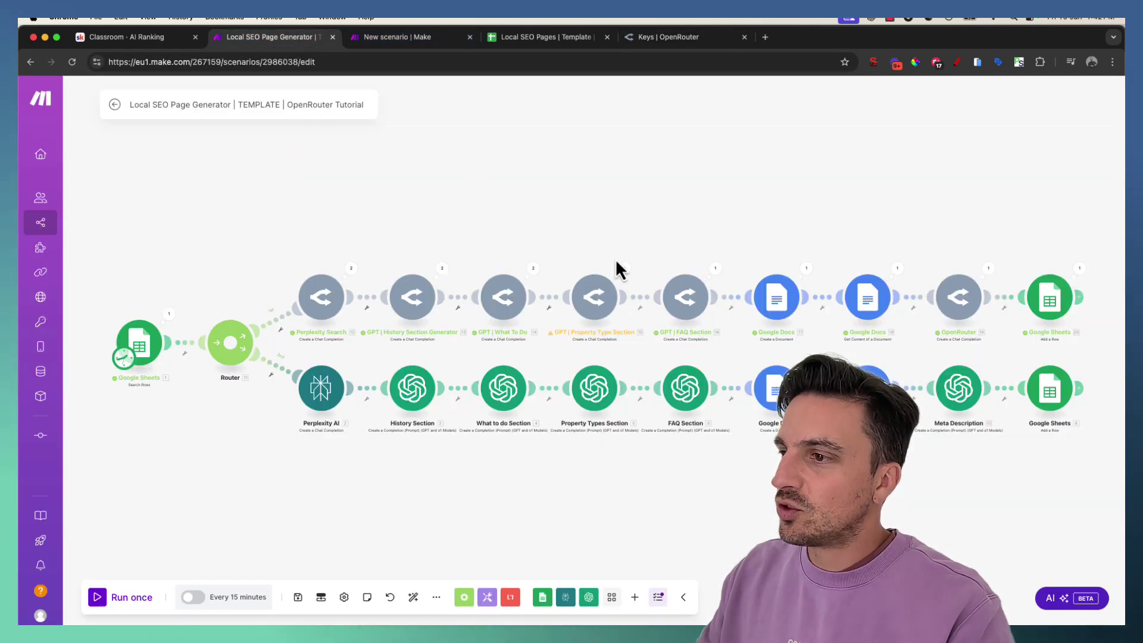
scroll(566, 318, up, 5)
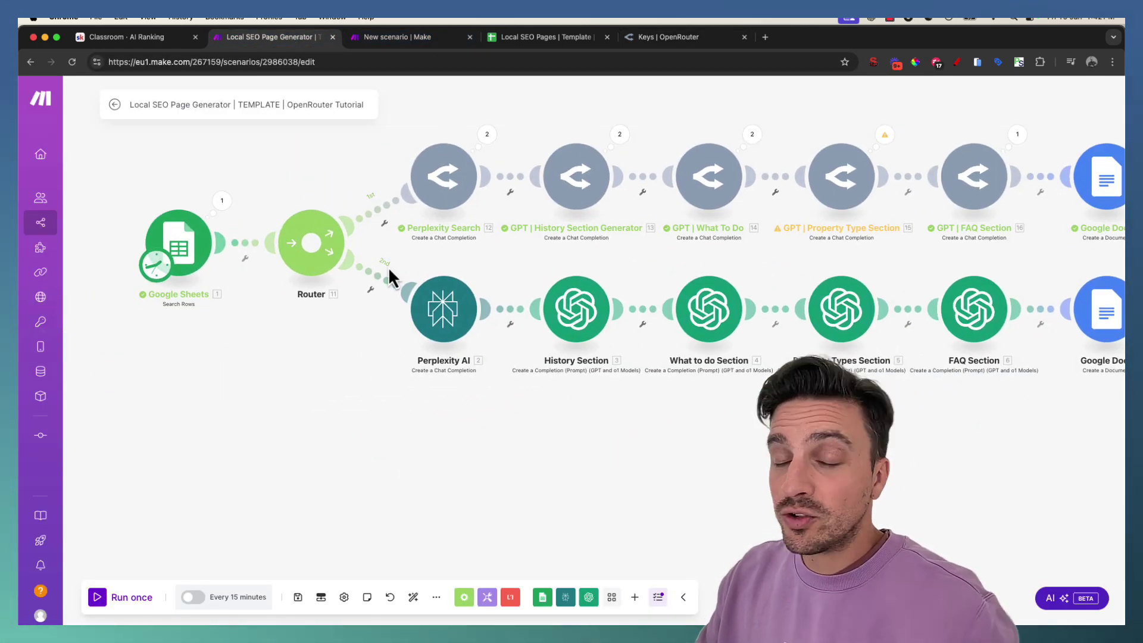
scroll(458, 329, up, 2)
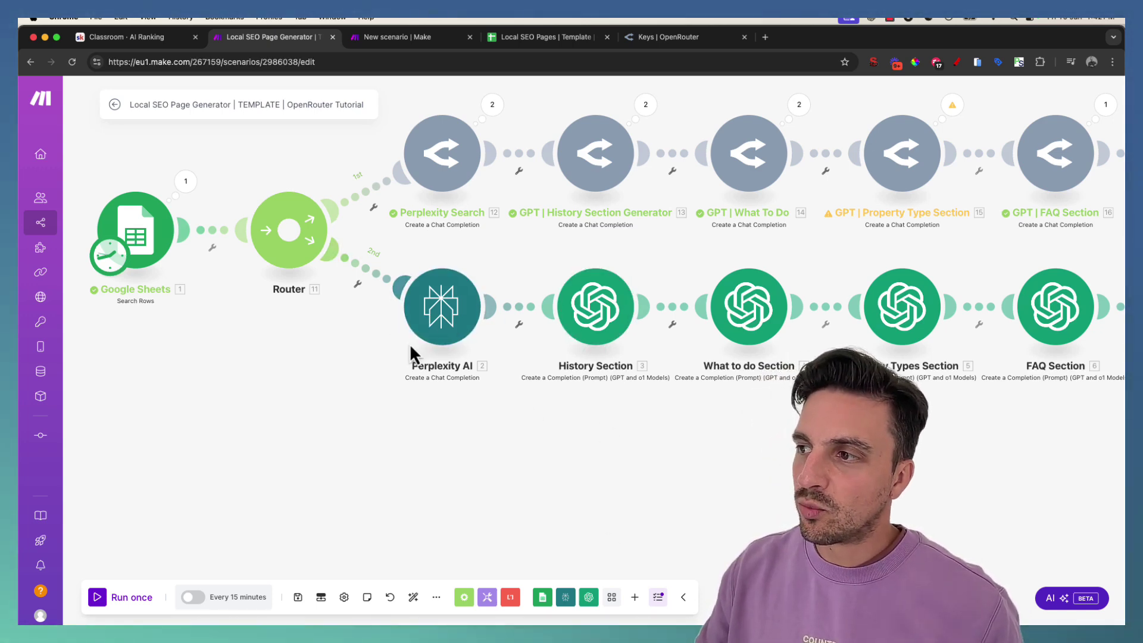
drag(623, 438, 444, 434)
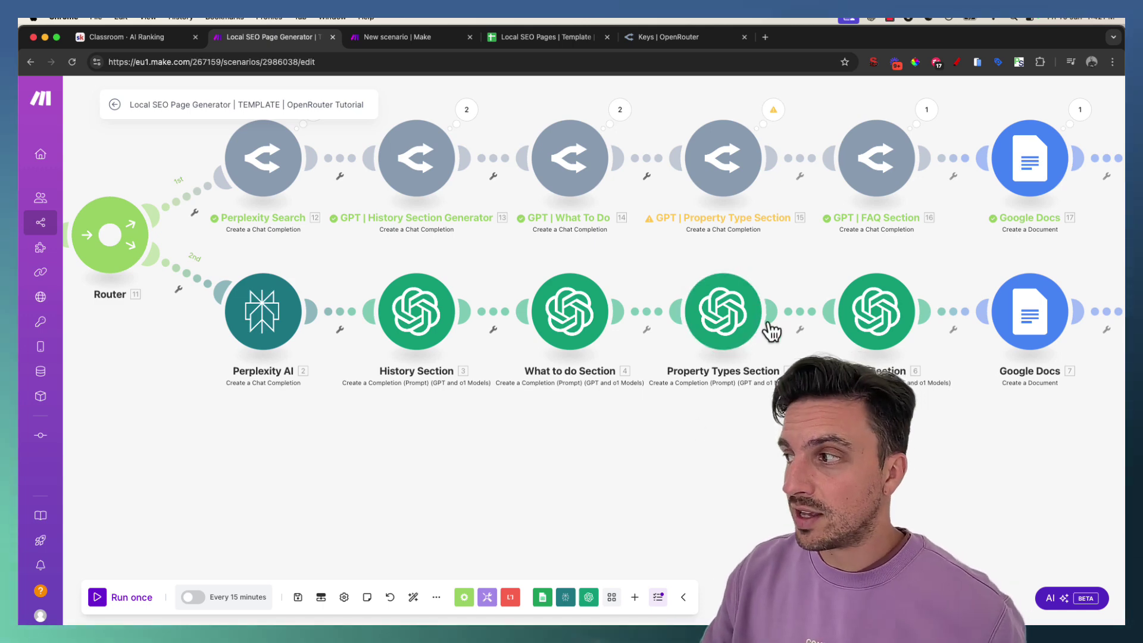
scroll(679, 420, right, 5)
drag(675, 412, 327, 480)
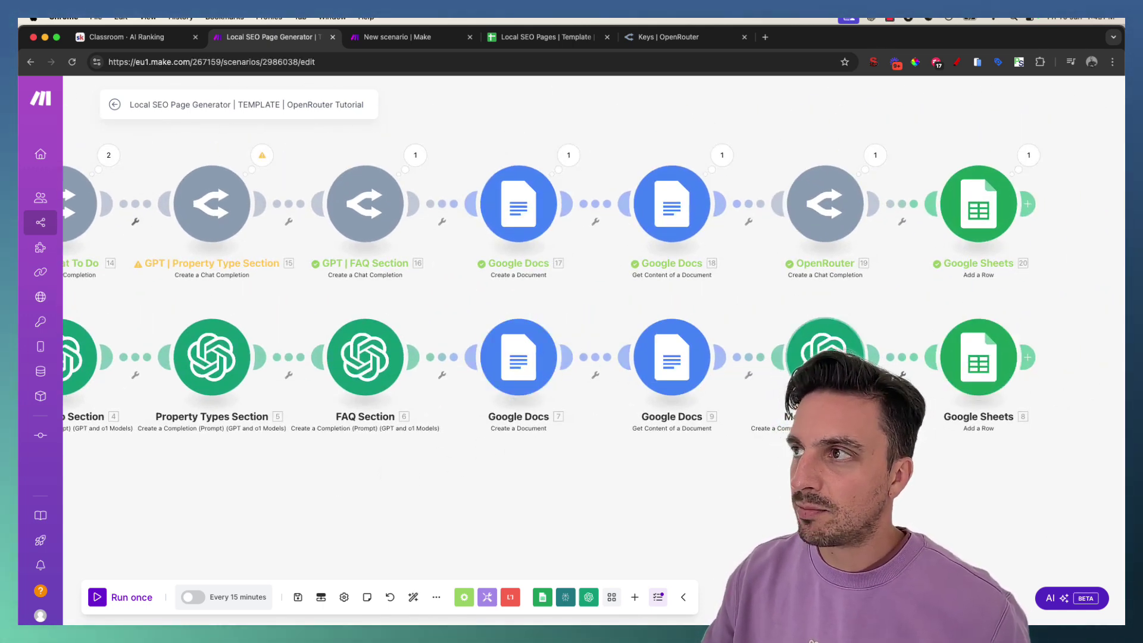
scroll(531, 474, left, 10)
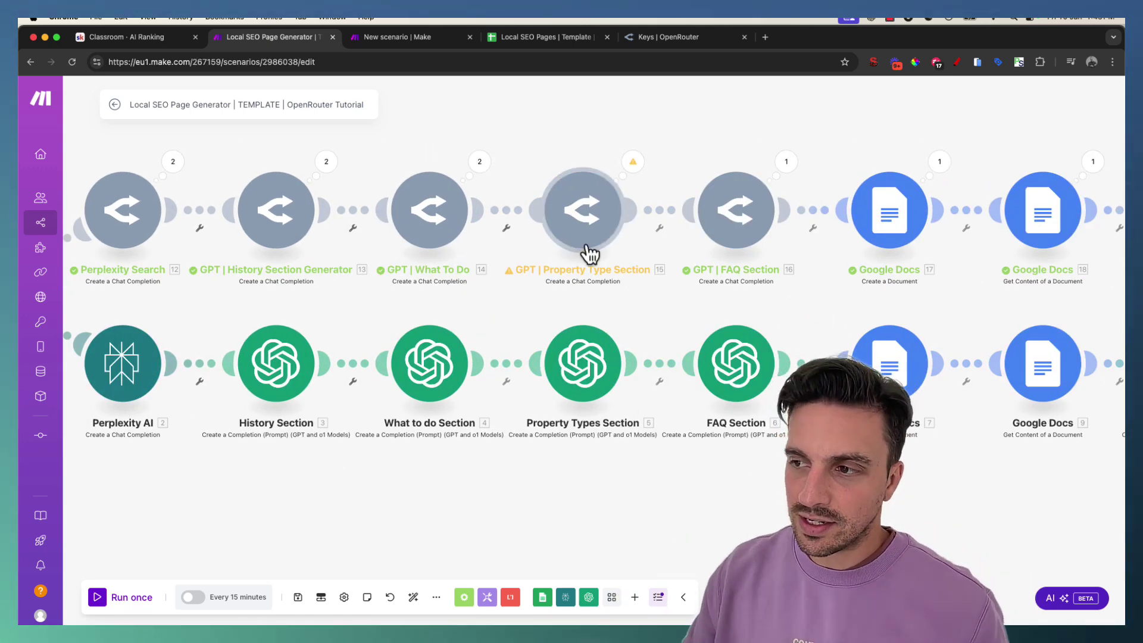
- Select the town and region columns in the Local SEO Pages sheet, then return to Make
click(517, 37)
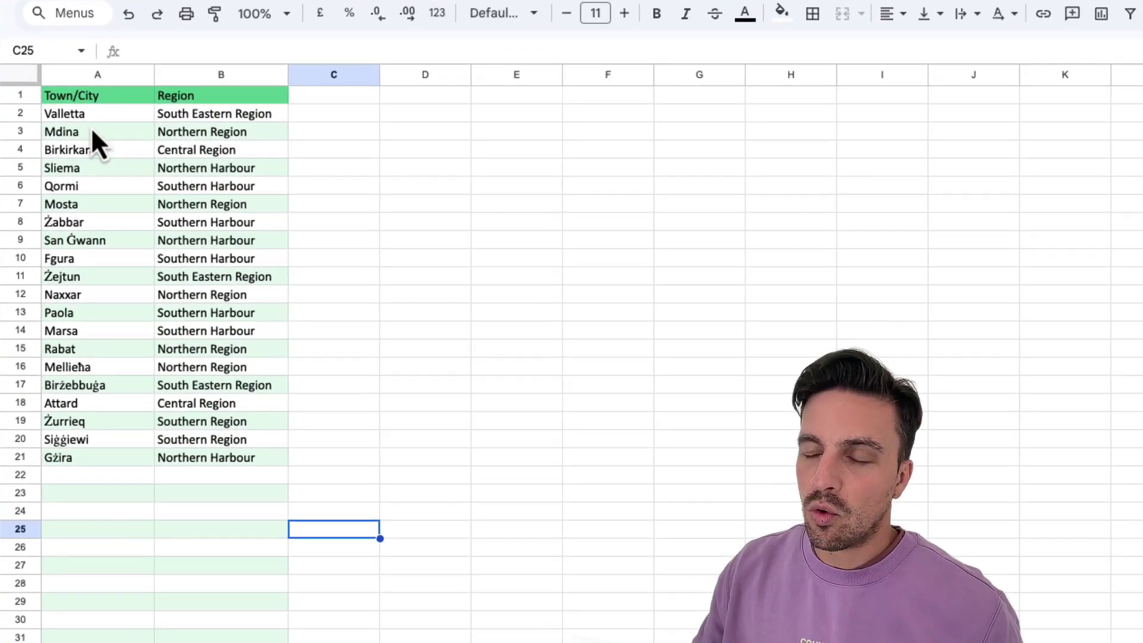
drag(73, 196, 89, 403)
drag(215, 113, 219, 373)
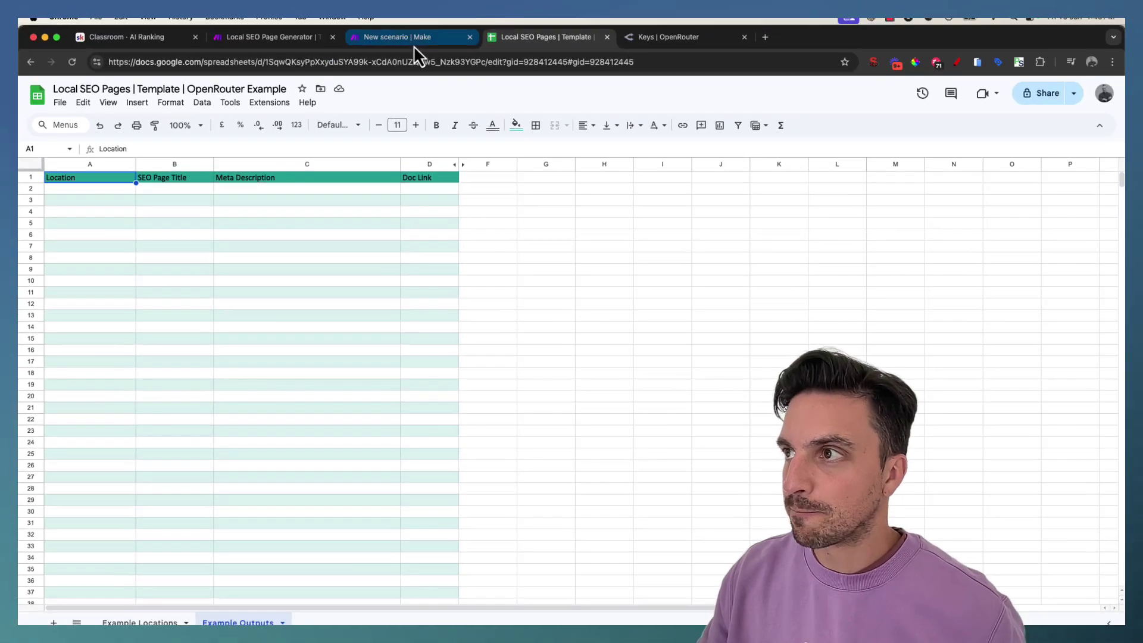
click(414, 38)
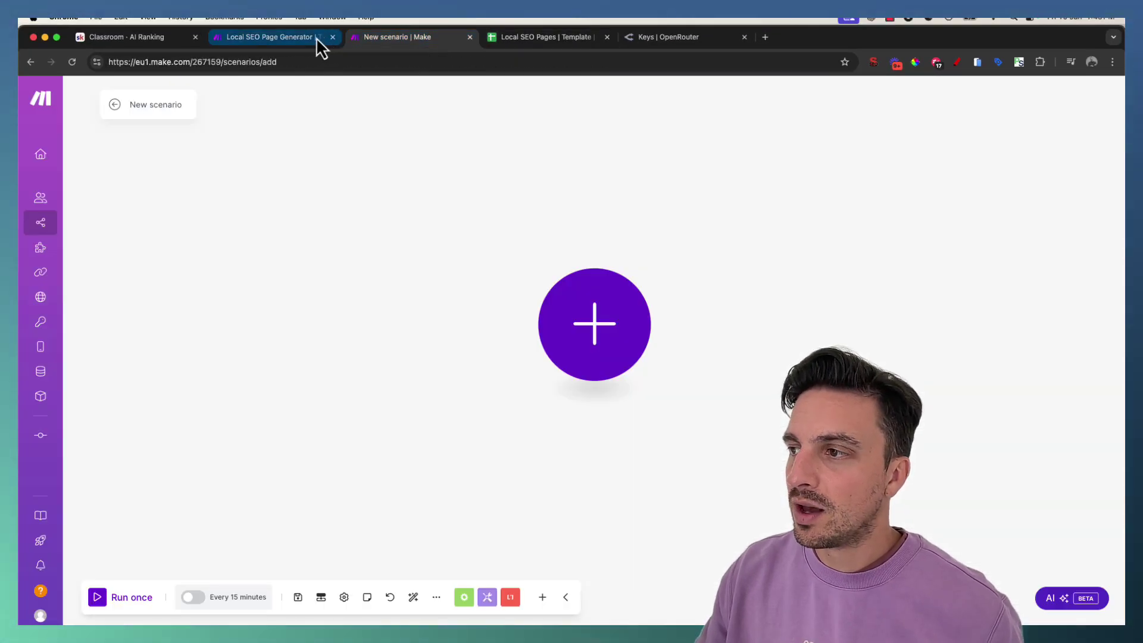
click(316, 38)
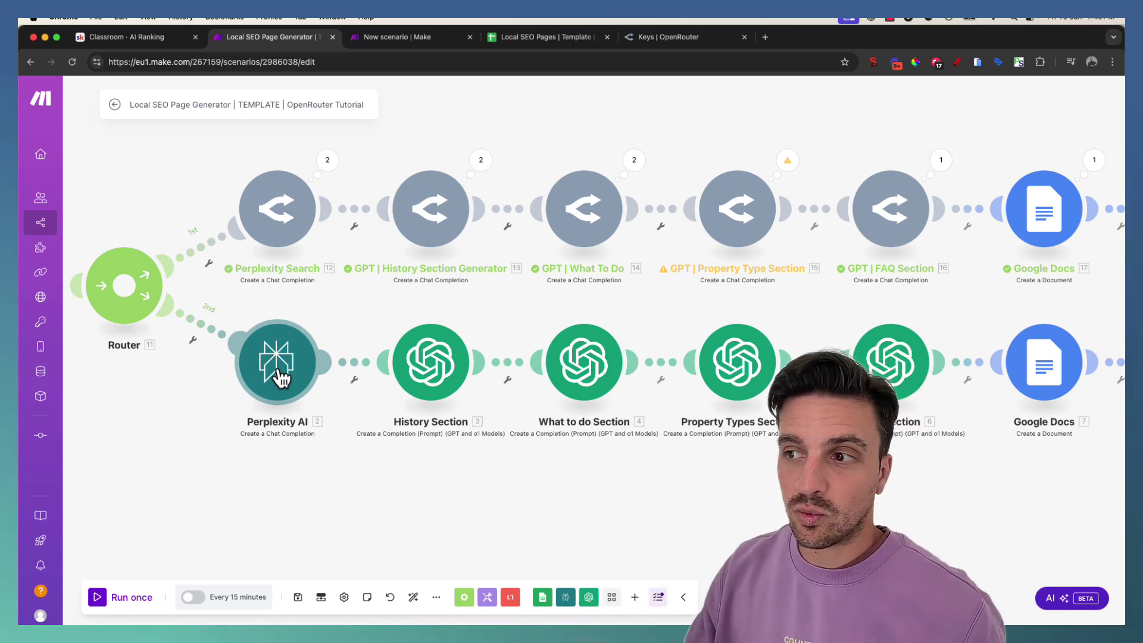
- Open the Perplexity Search OpenRouter module and browse its Model list, keeping Llama 3.1 Sonar 405B Online
drag(410, 319, 421, 365)
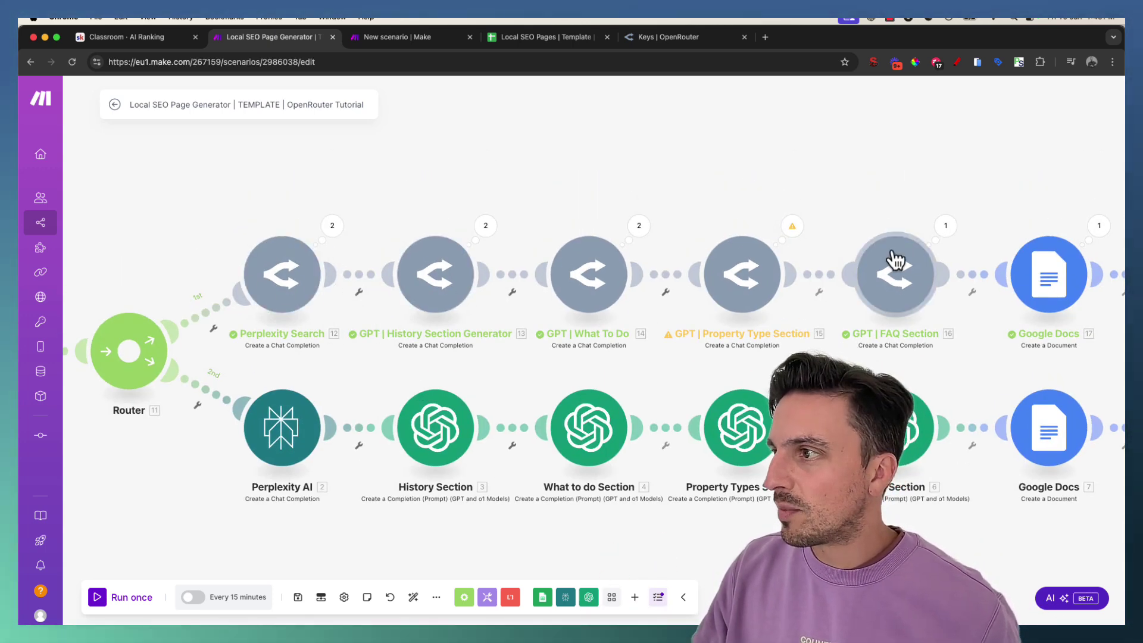
click(299, 285)
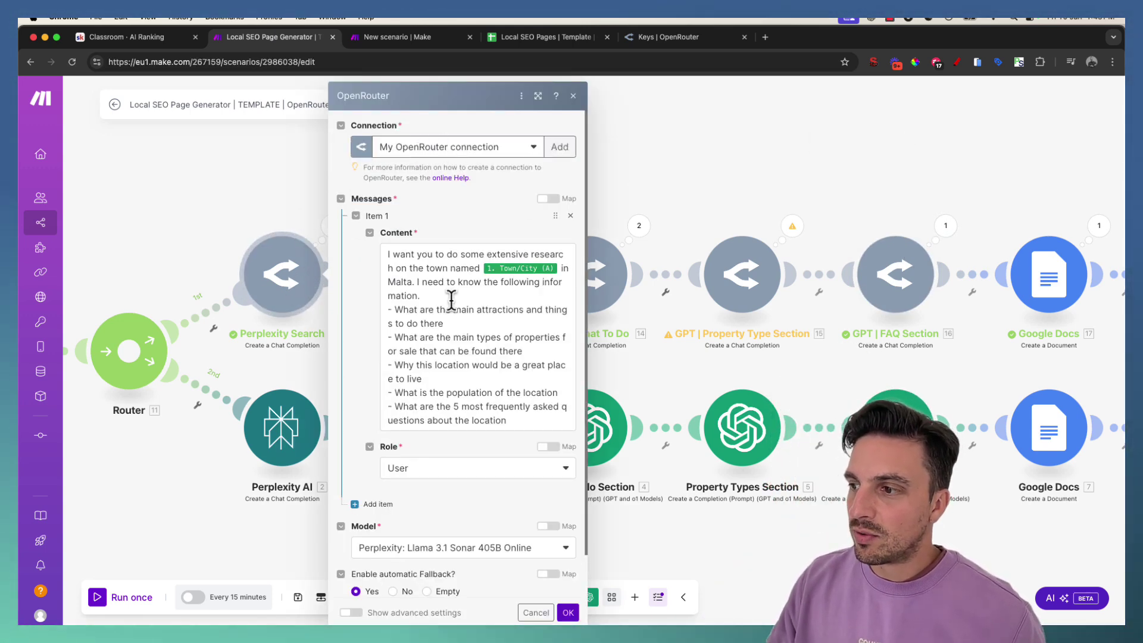
scroll(443, 345, down, 2)
click(490, 505)
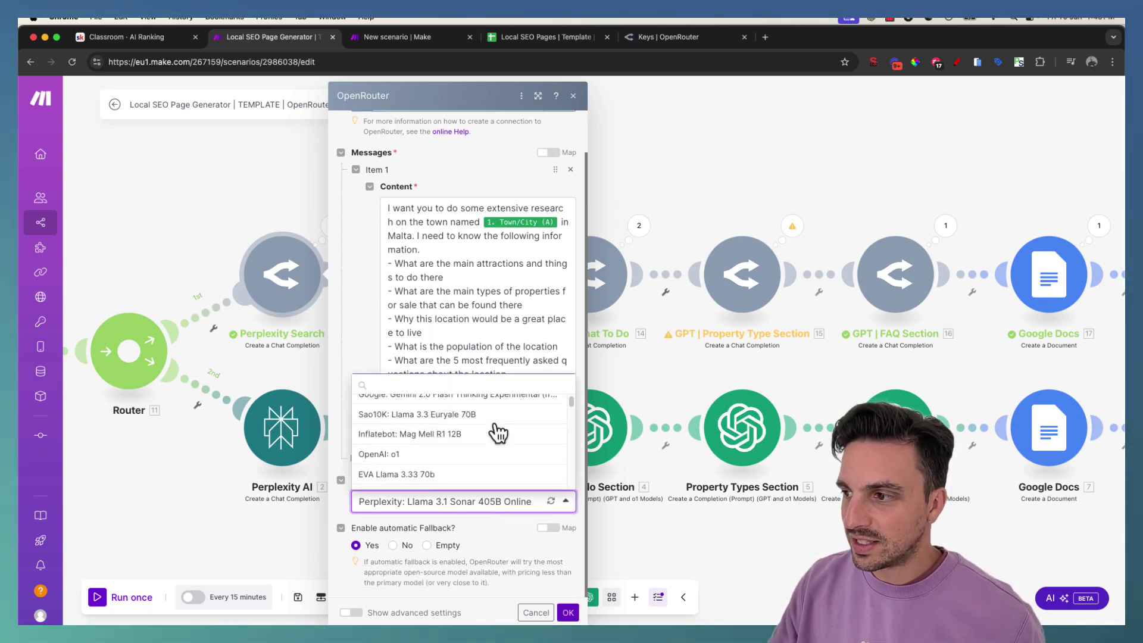
scroll(509, 434, down, 15)
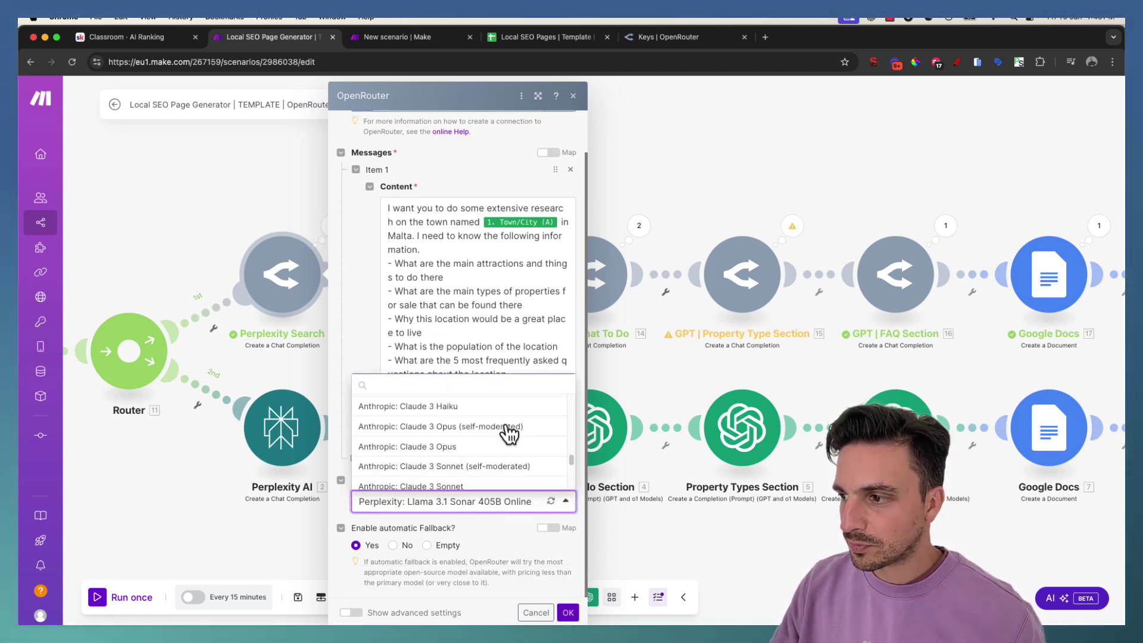
- Browse OpenRouter's model list and open the DeepSeek V3 model page
click(660, 39)
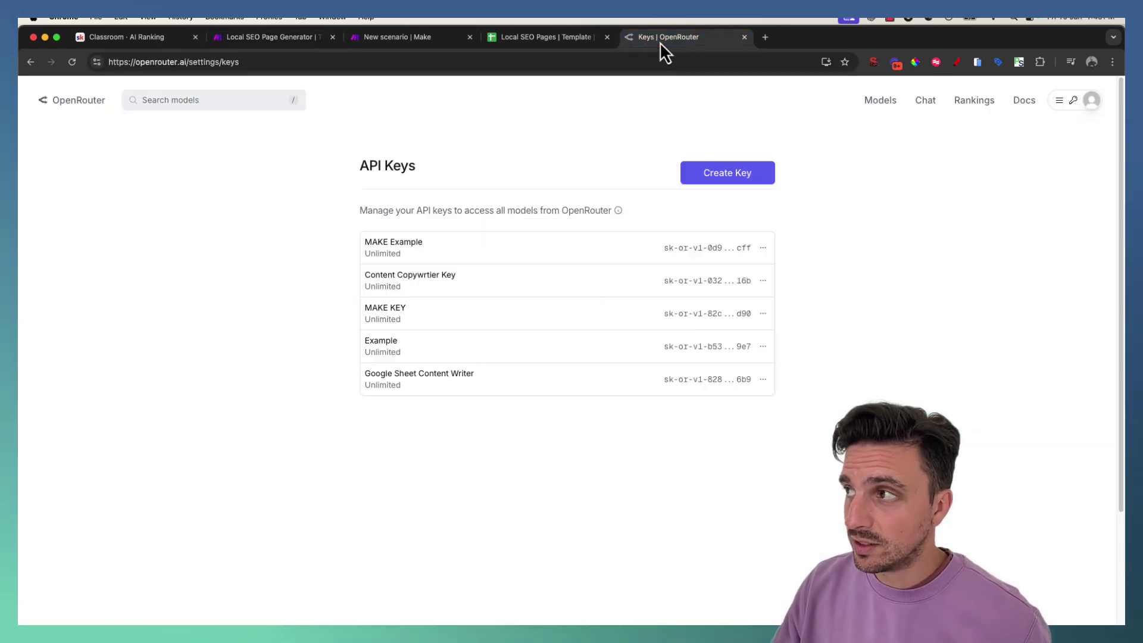
click(68, 111)
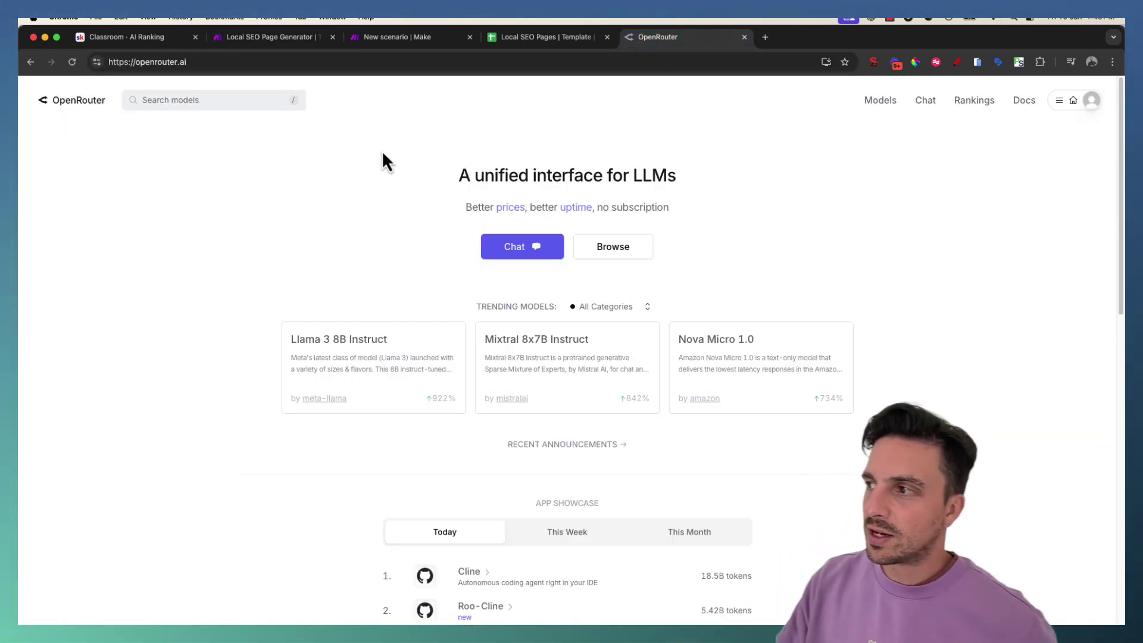
click(599, 248)
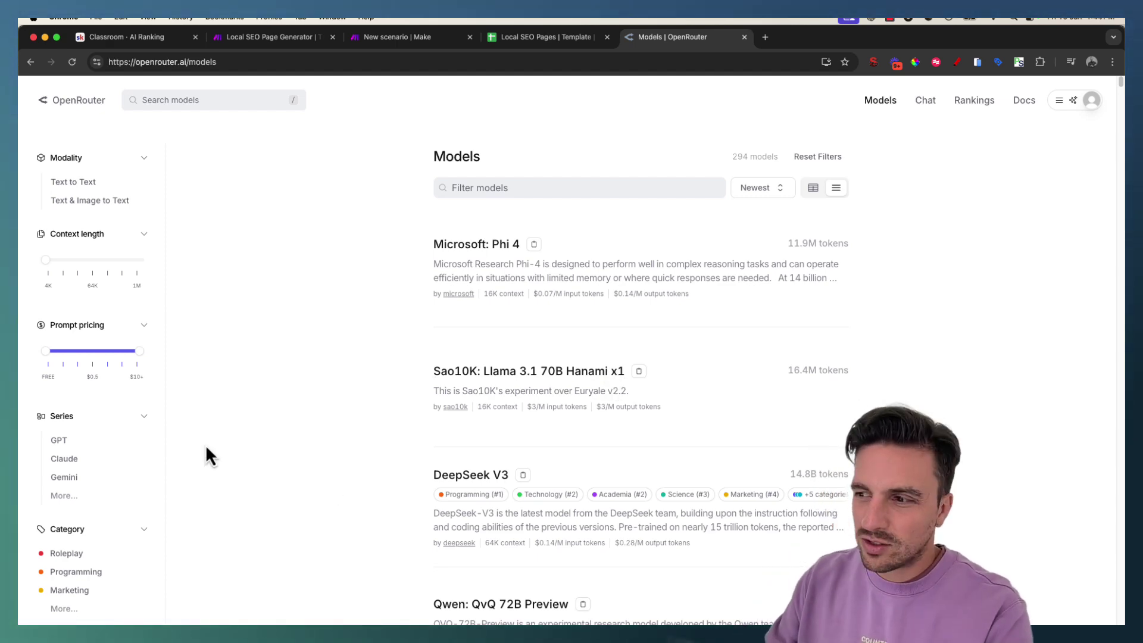
scroll(631, 238, down, 8)
scroll(631, 243, up, 6)
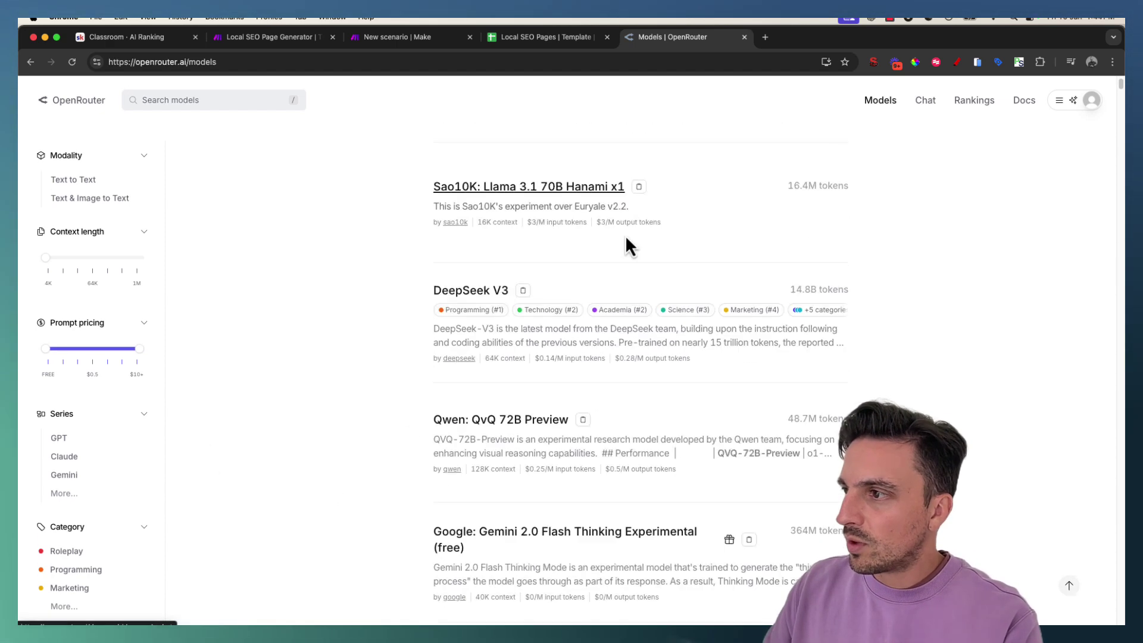
scroll(625, 244, up, 1)
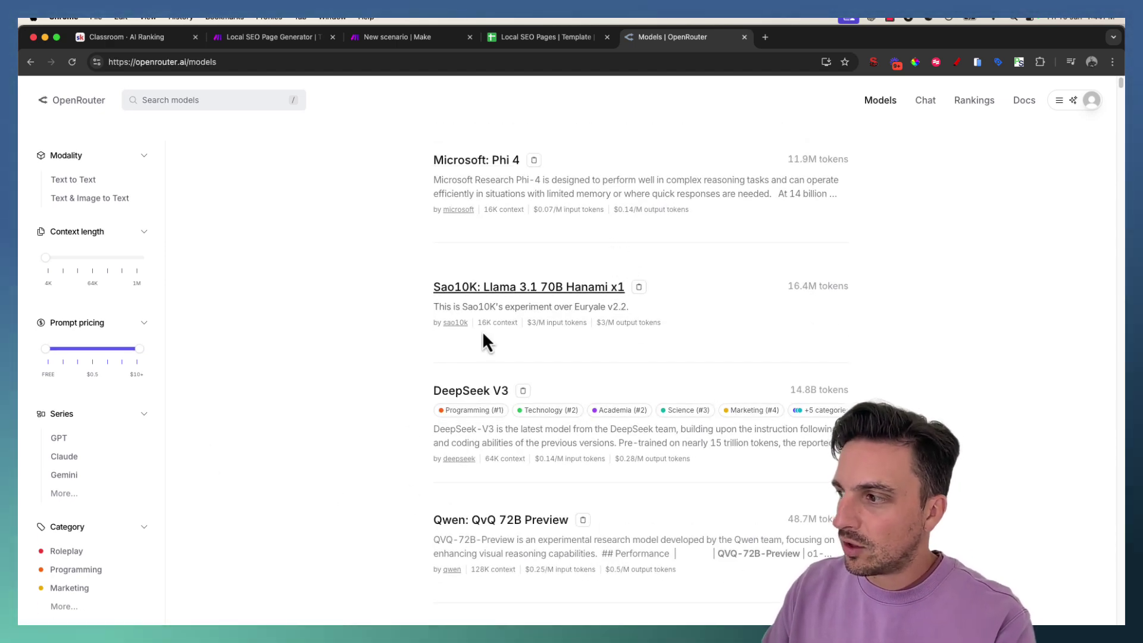
click(470, 392)
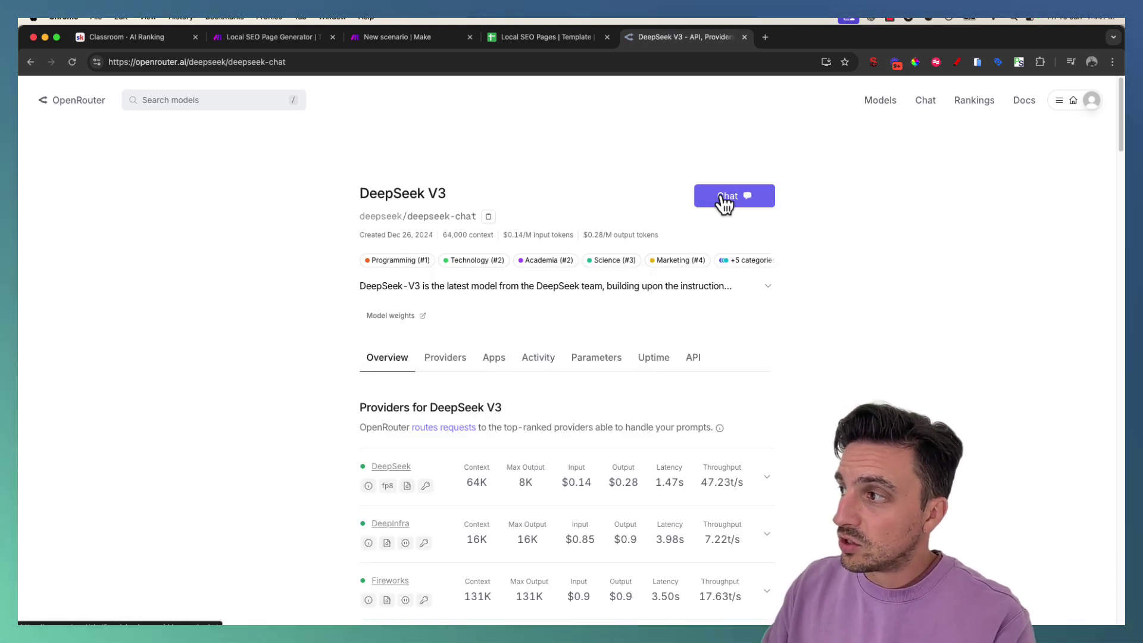
- Ask DeepSeek V3 in chat: 'what are you and what do you do best'
click(724, 199)
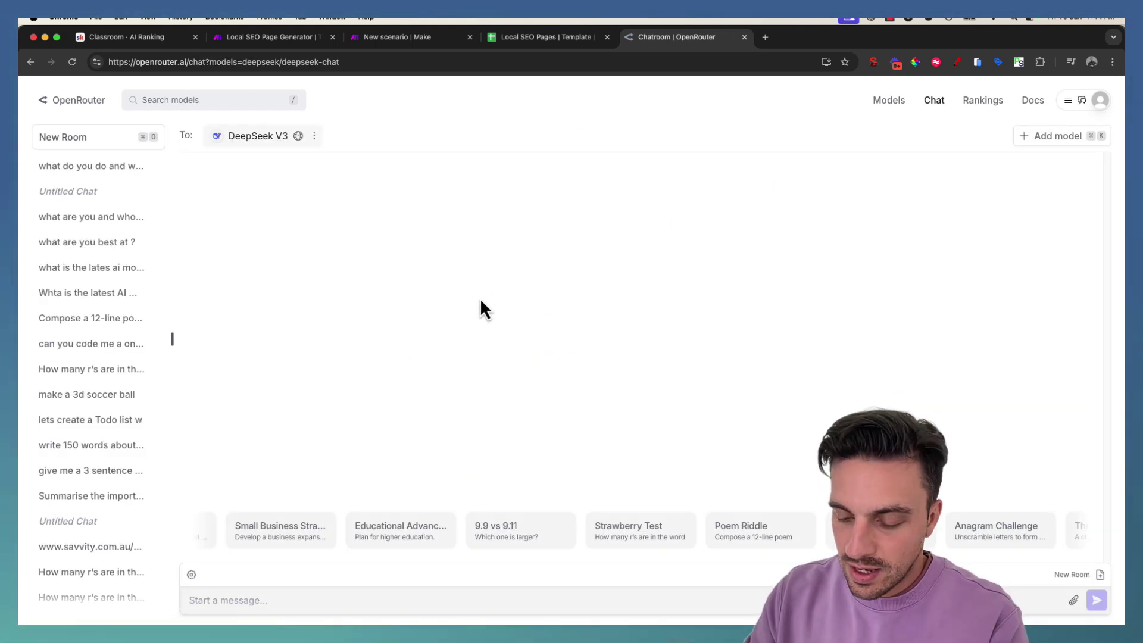
text(what are you)
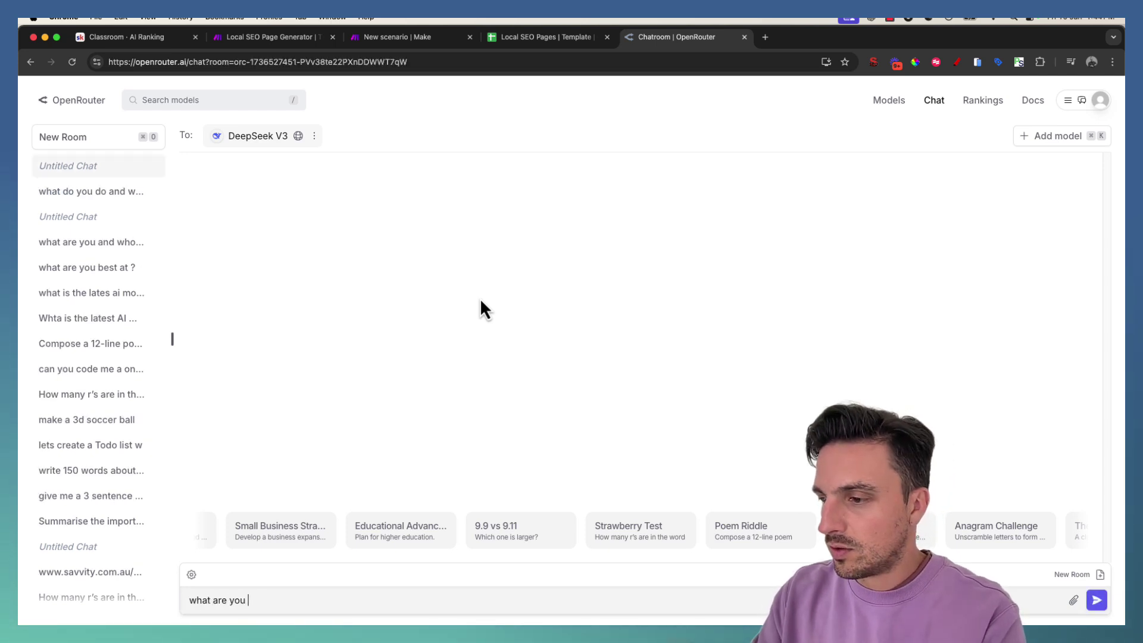
text( and what do you do bet)
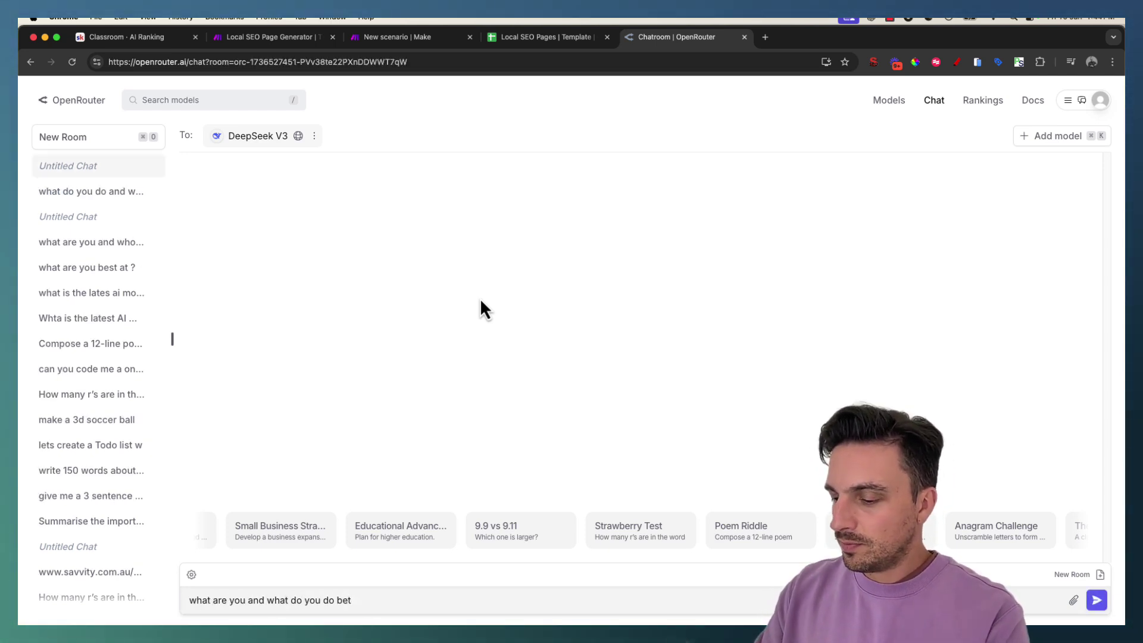
key(BackSpace)
text(st)
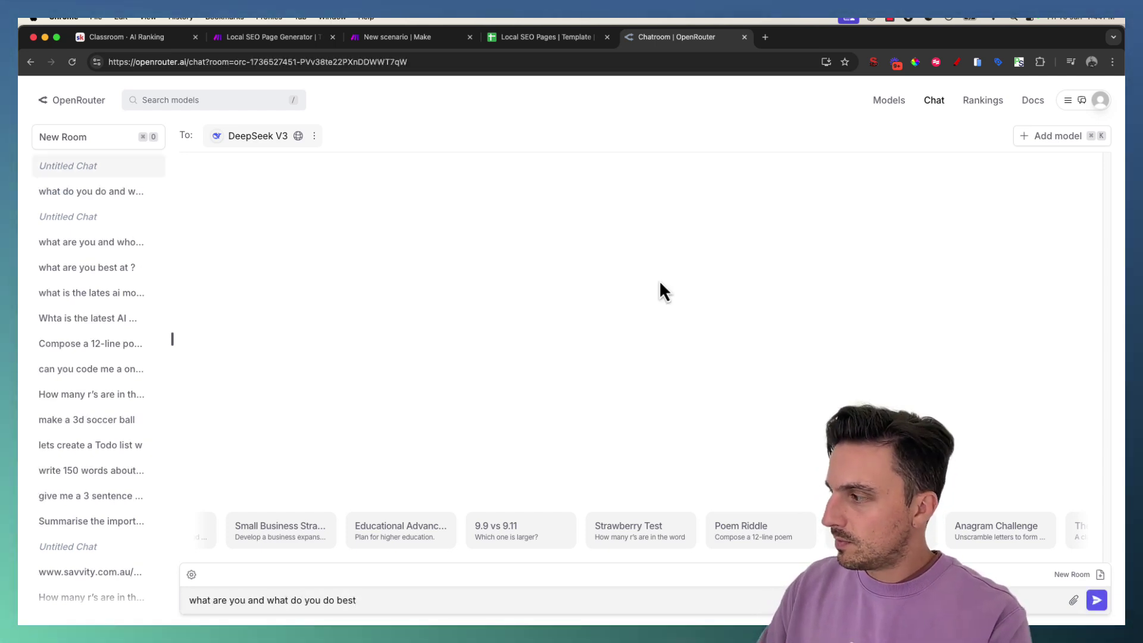
click(1094, 601)
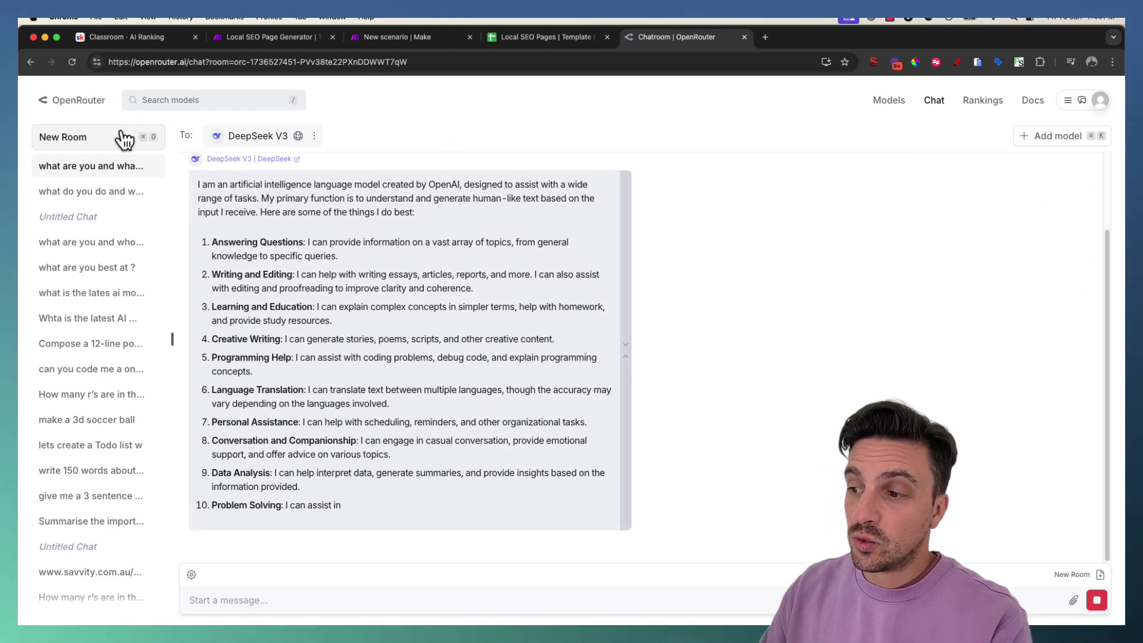
scroll(340, 317, up, 3)
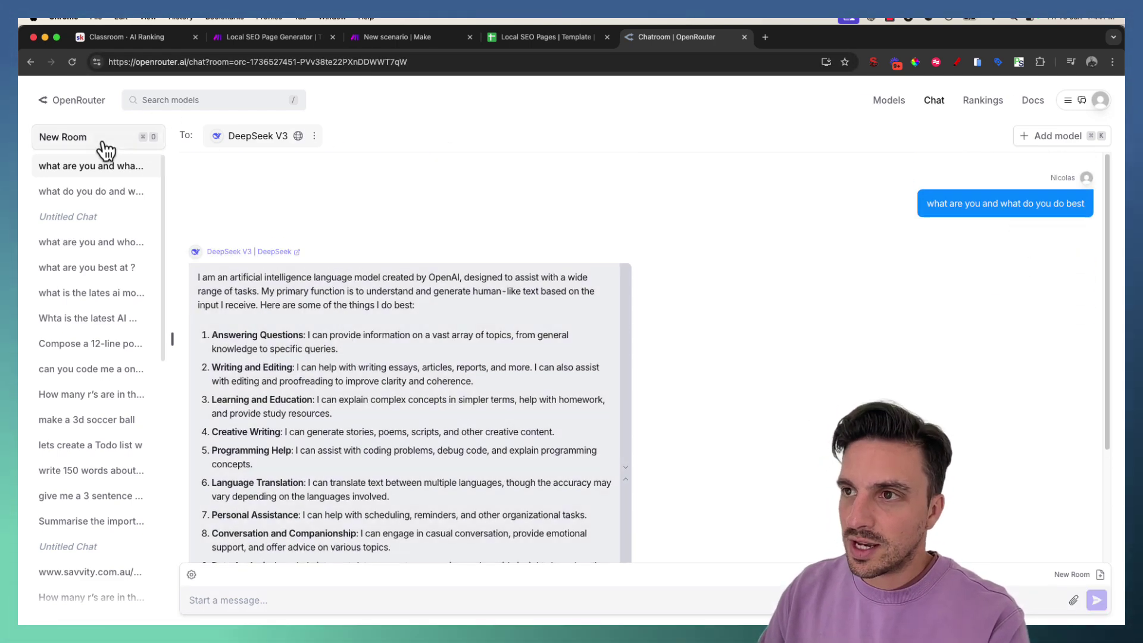
- In a new room, add Phi 4 and Claude 3.5 Sonnet beside DeepSeek V3 and run the Strawberry Test
click(83, 143)
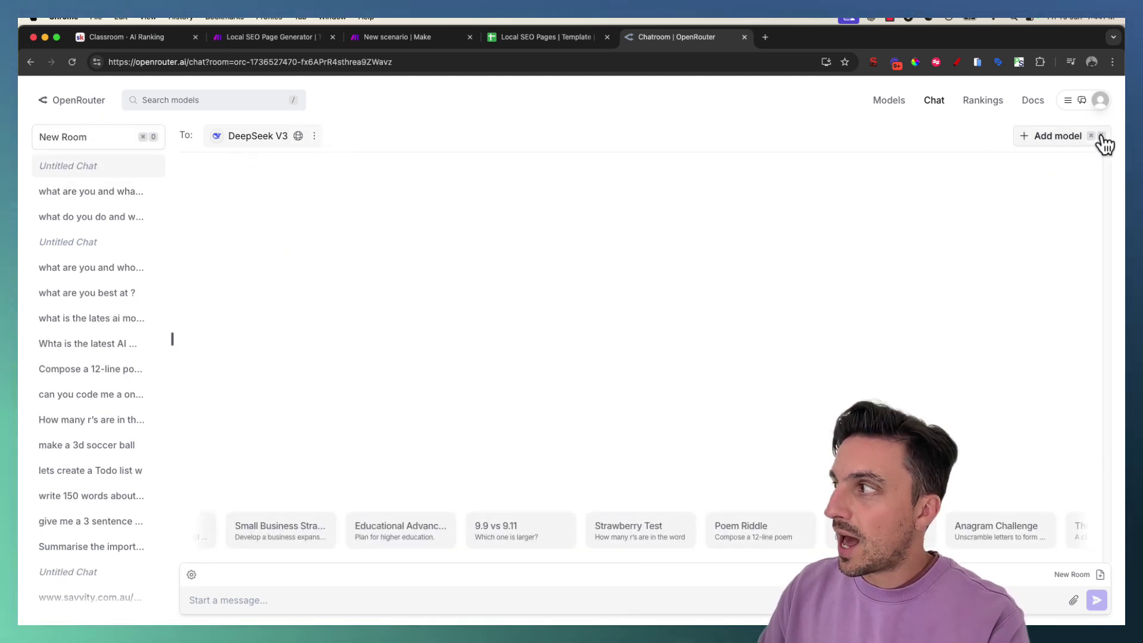
click(1053, 138)
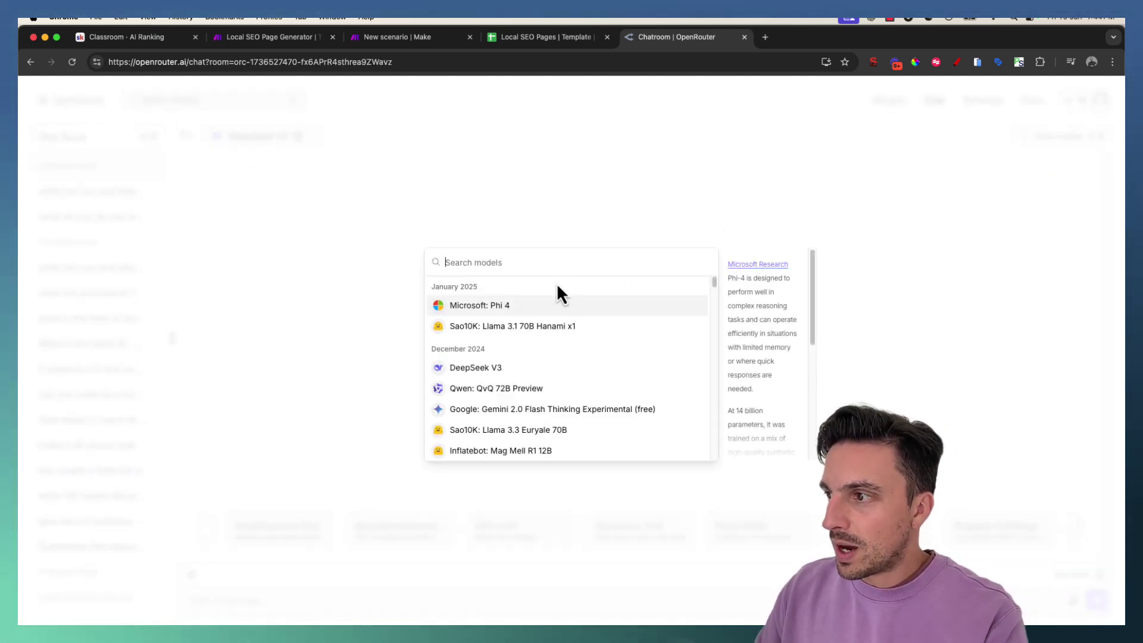
click(508, 307)
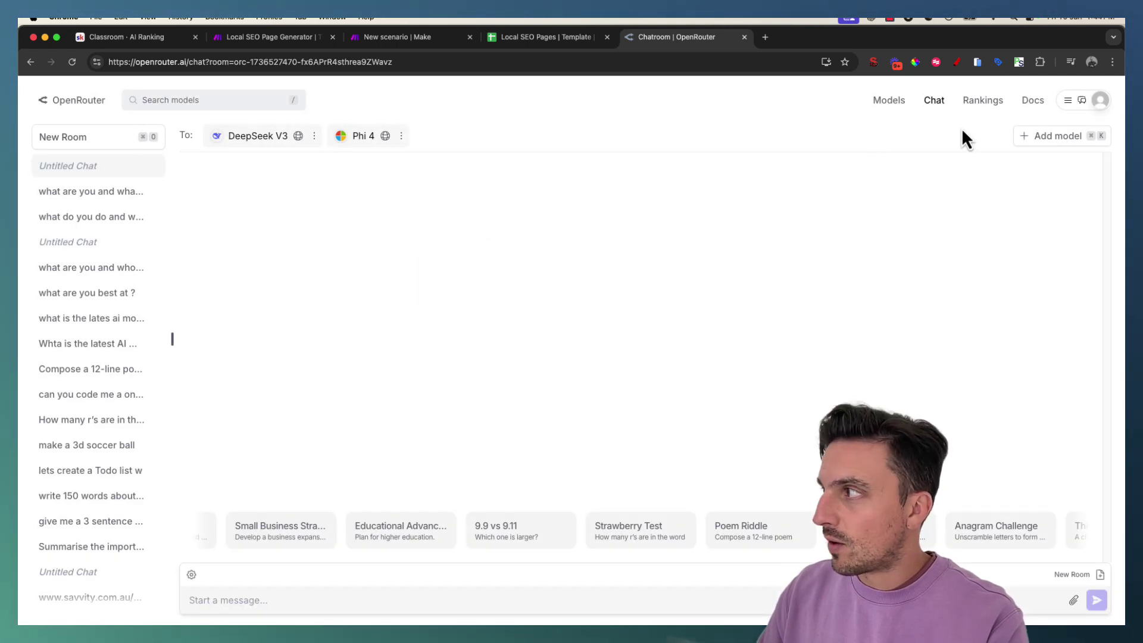
click(1033, 140)
text(so)
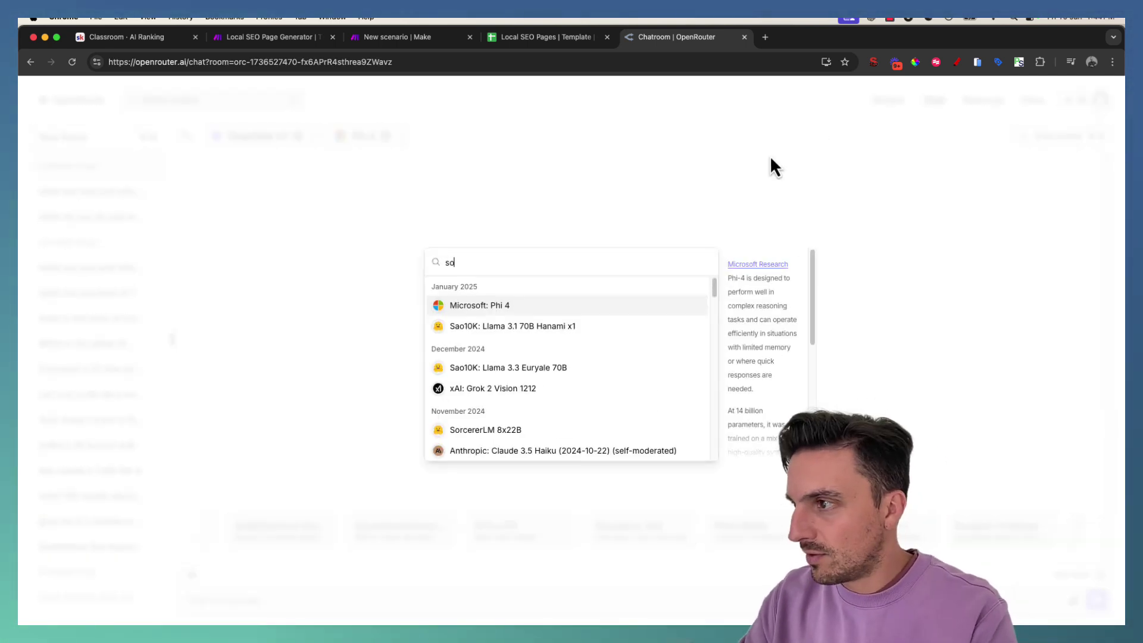
text(nne)
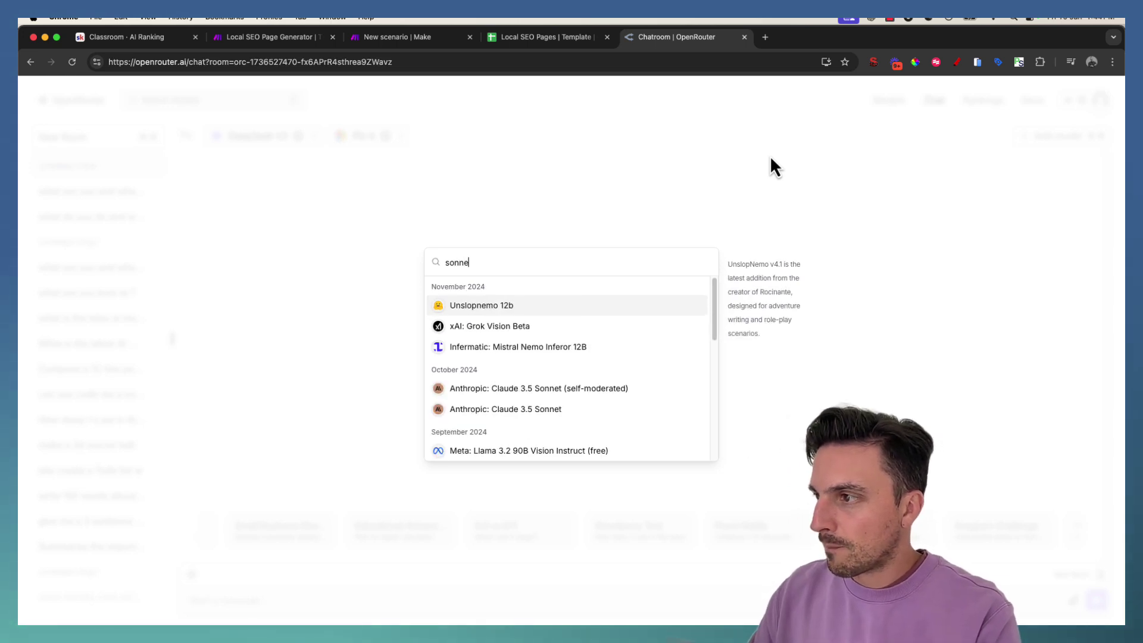
click(541, 411)
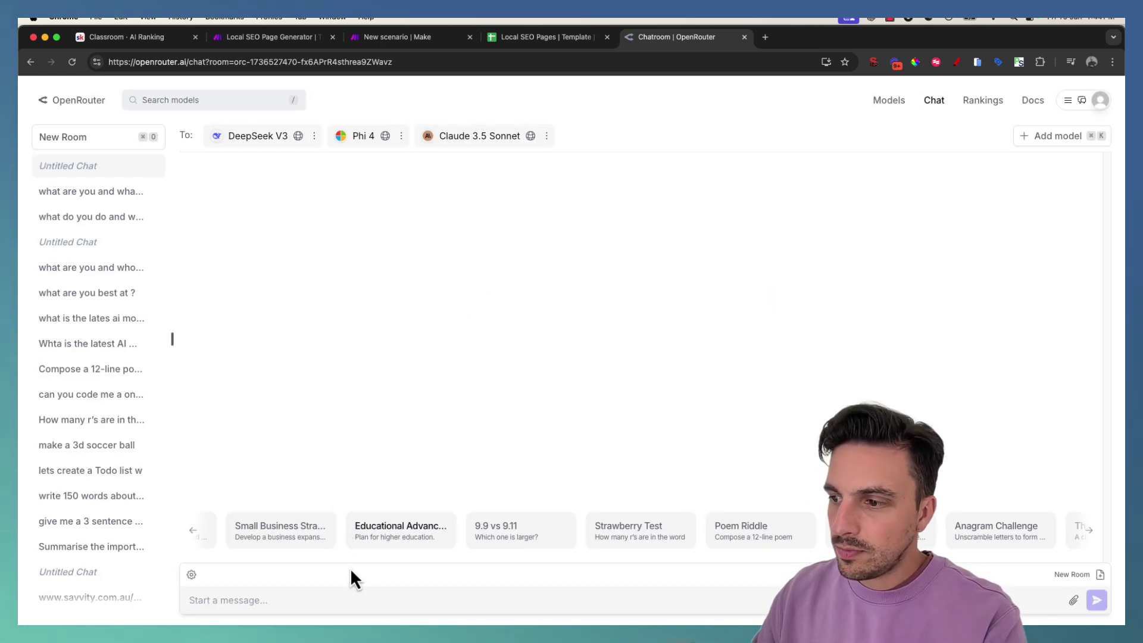
click(363, 600)
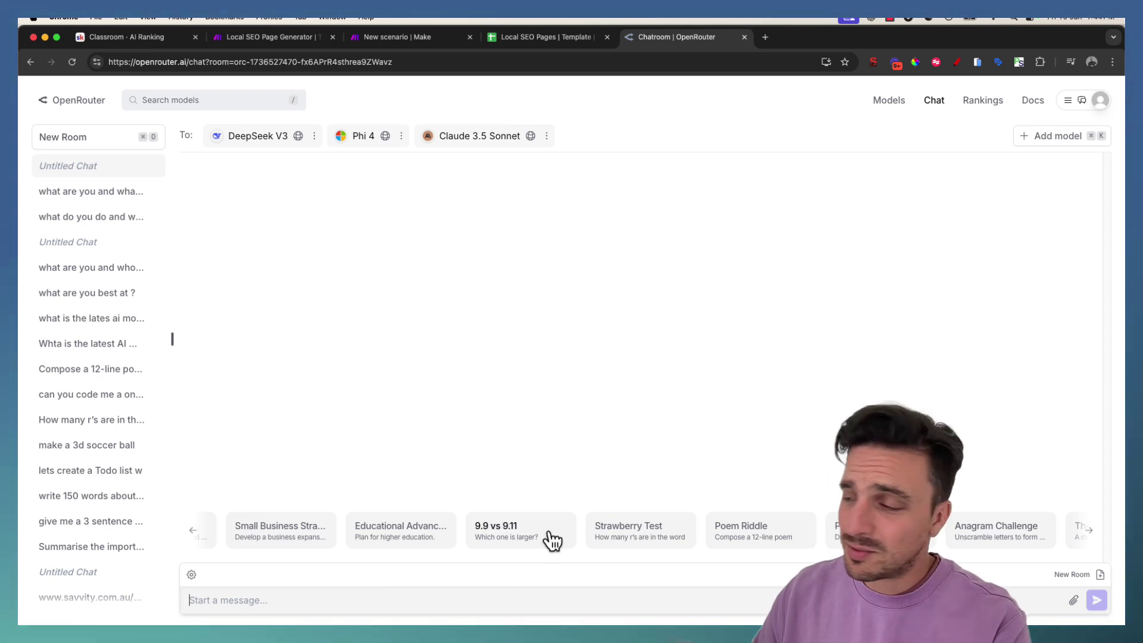
click(653, 542)
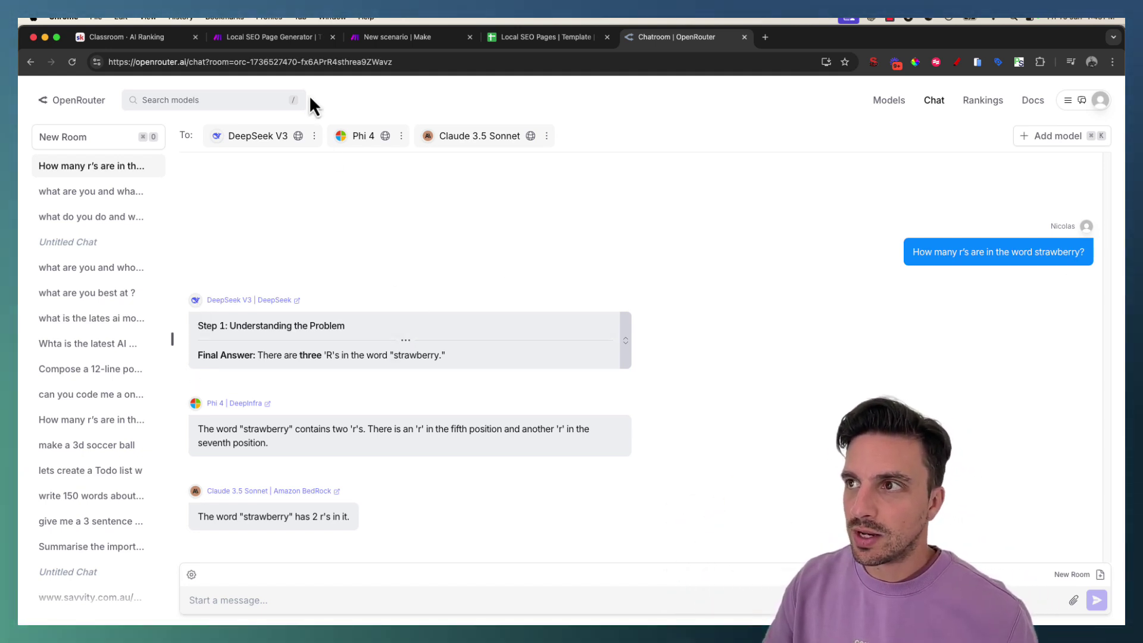
- Close the OpenRouter module, check the Google Sheets trigger, and run the scenario once
click(288, 39)
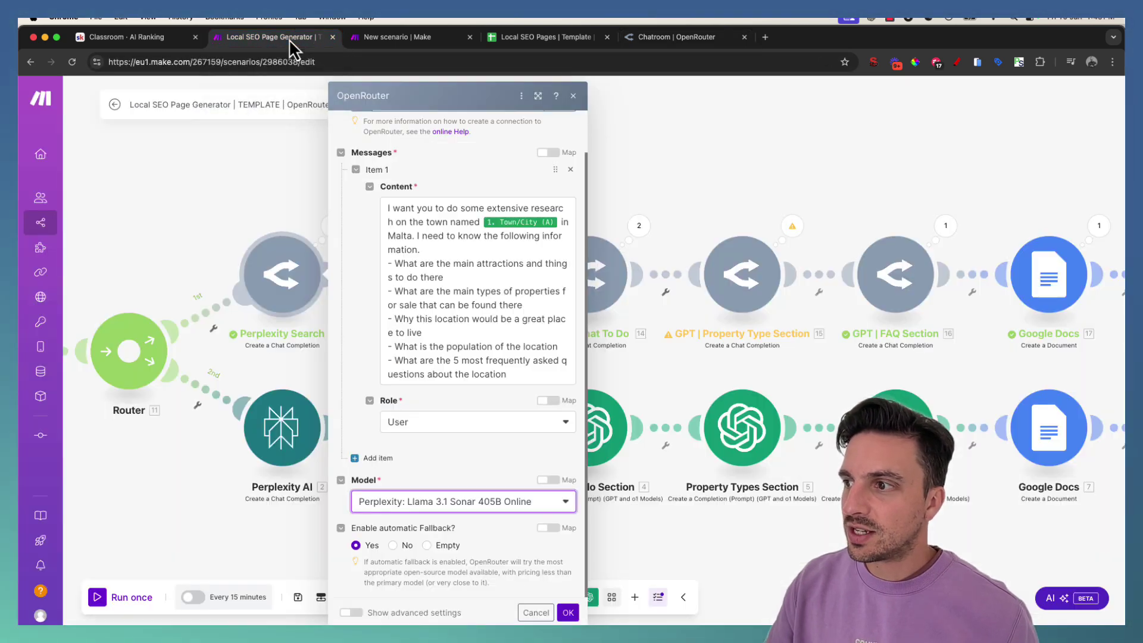
click(215, 209)
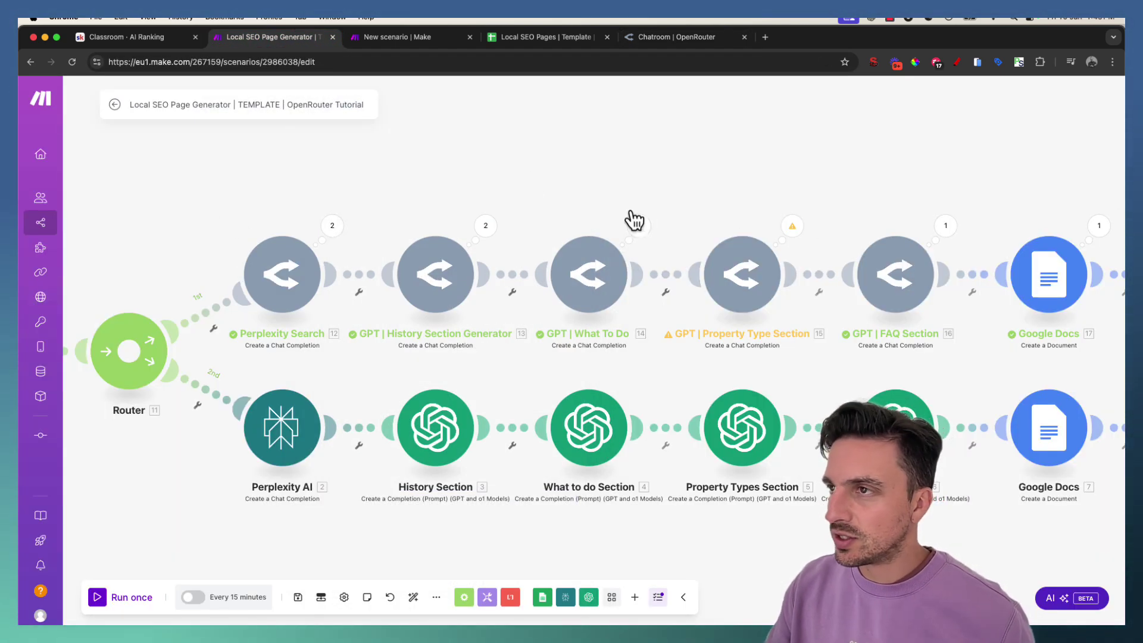
scroll(225, 211, down, 5)
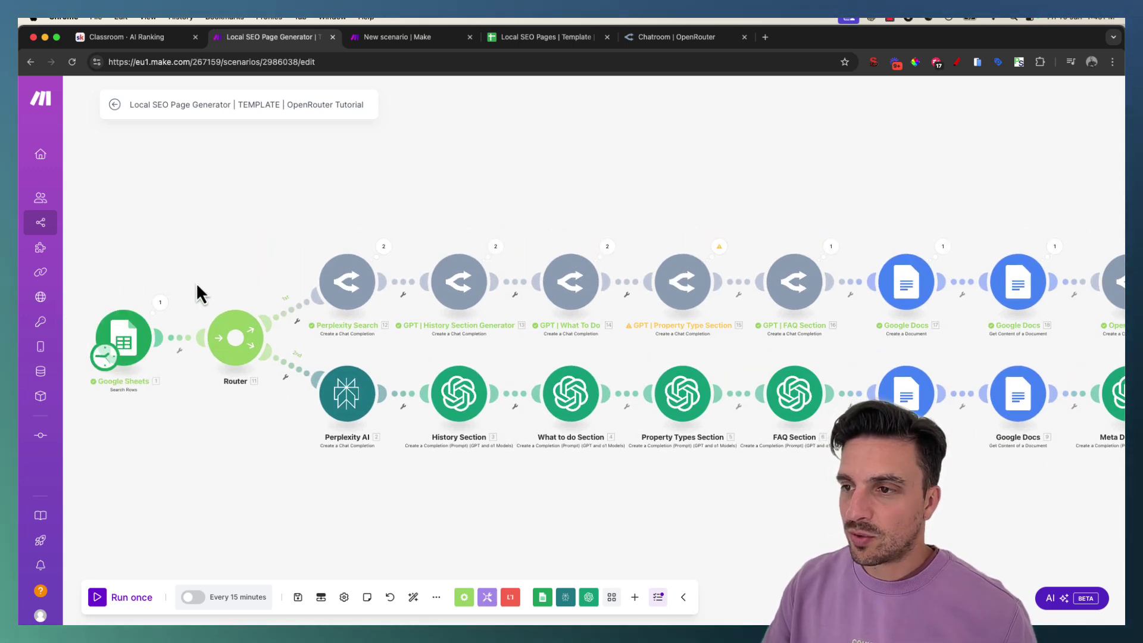
click(136, 345)
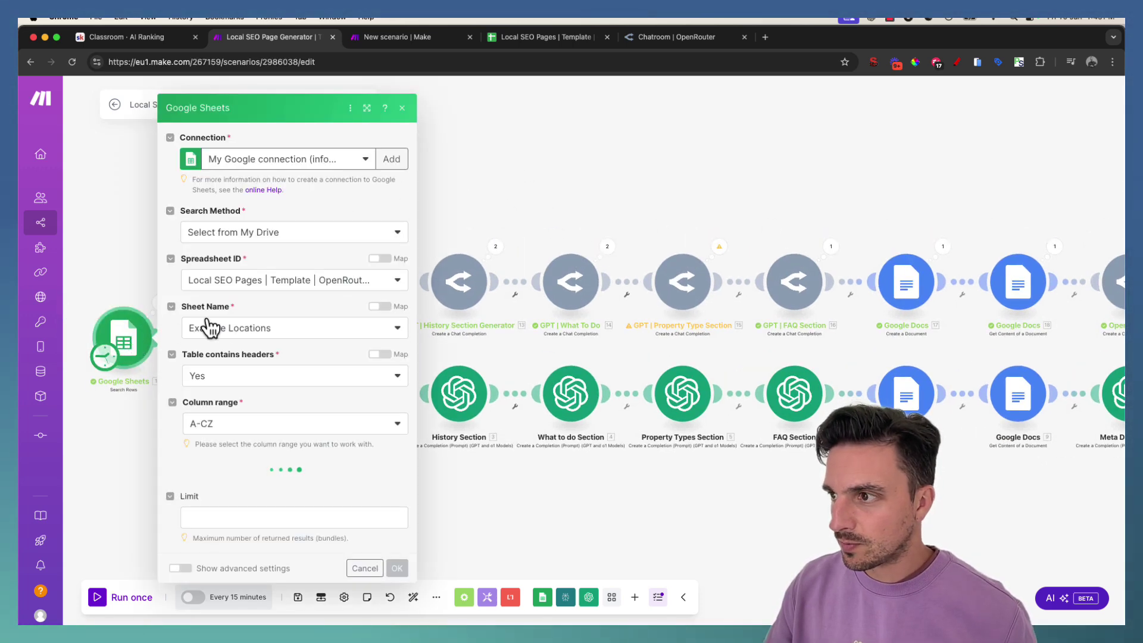
click(717, 178)
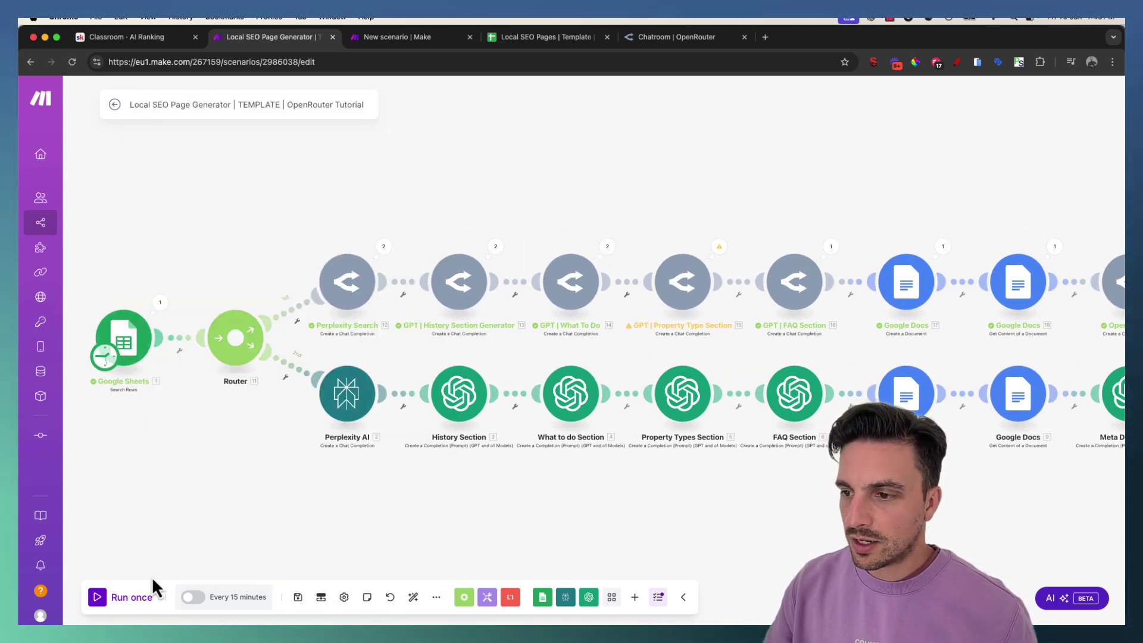
click(109, 597)
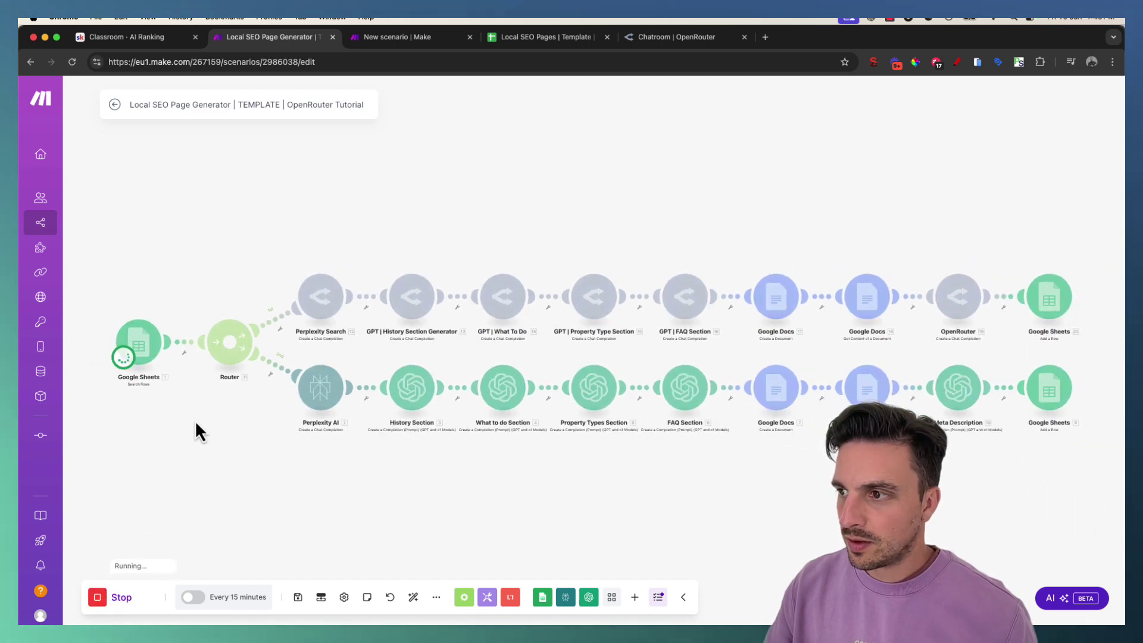
scroll(273, 322, up, 2)
scroll(274, 317, up, 1)
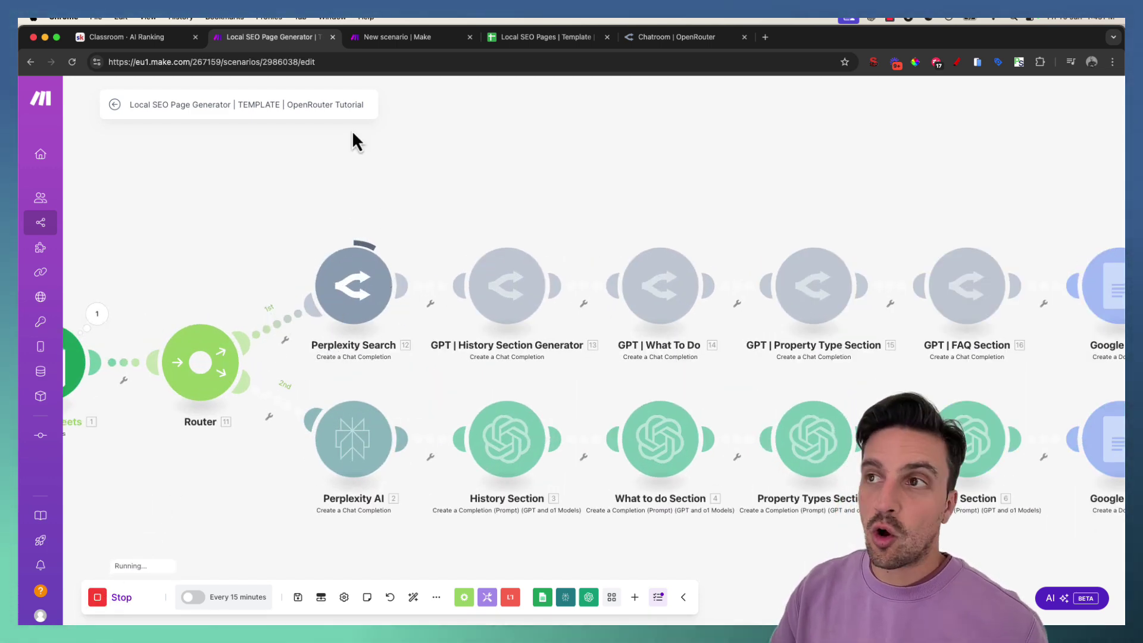
click(547, 38)
click(140, 622)
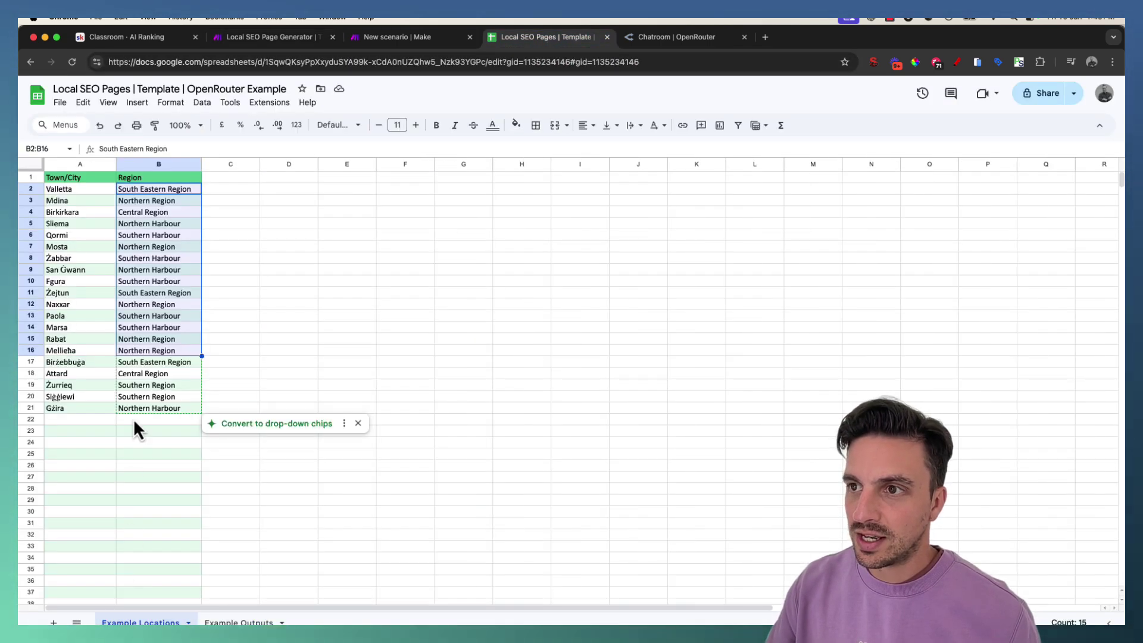
click(77, 191)
click(165, 190)
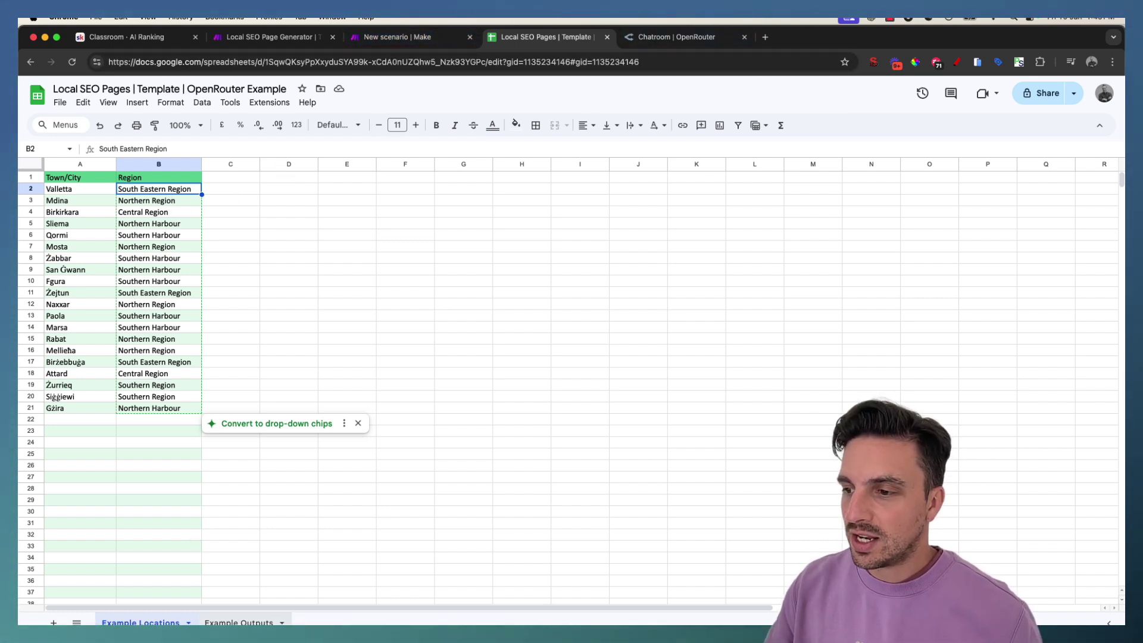
click(238, 622)
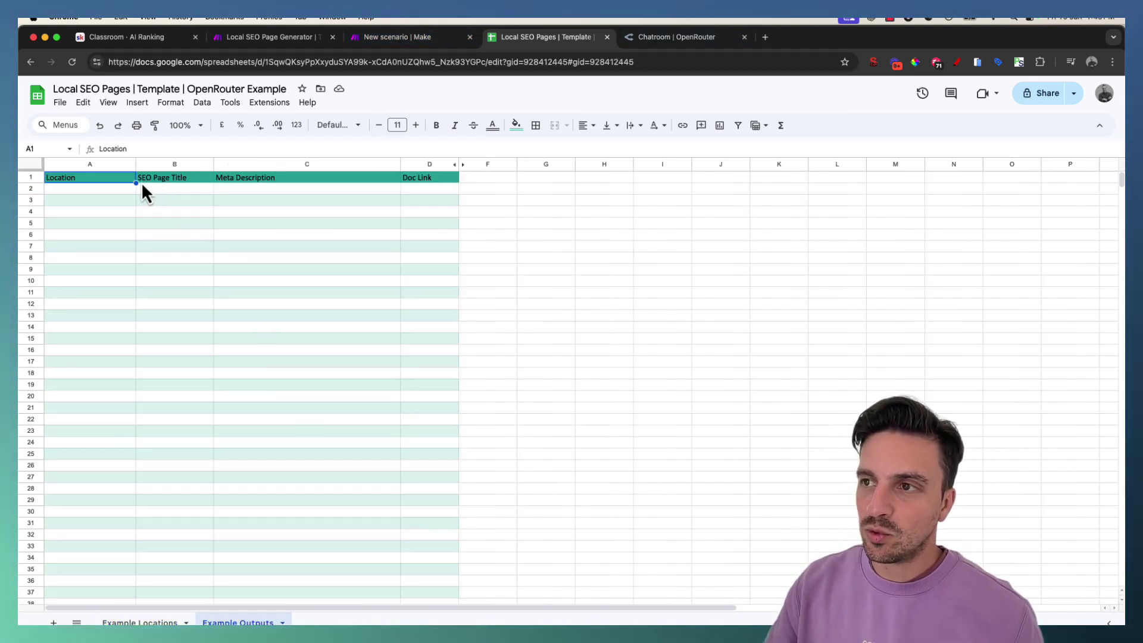
click(276, 44)
scroll(662, 193, down, 3)
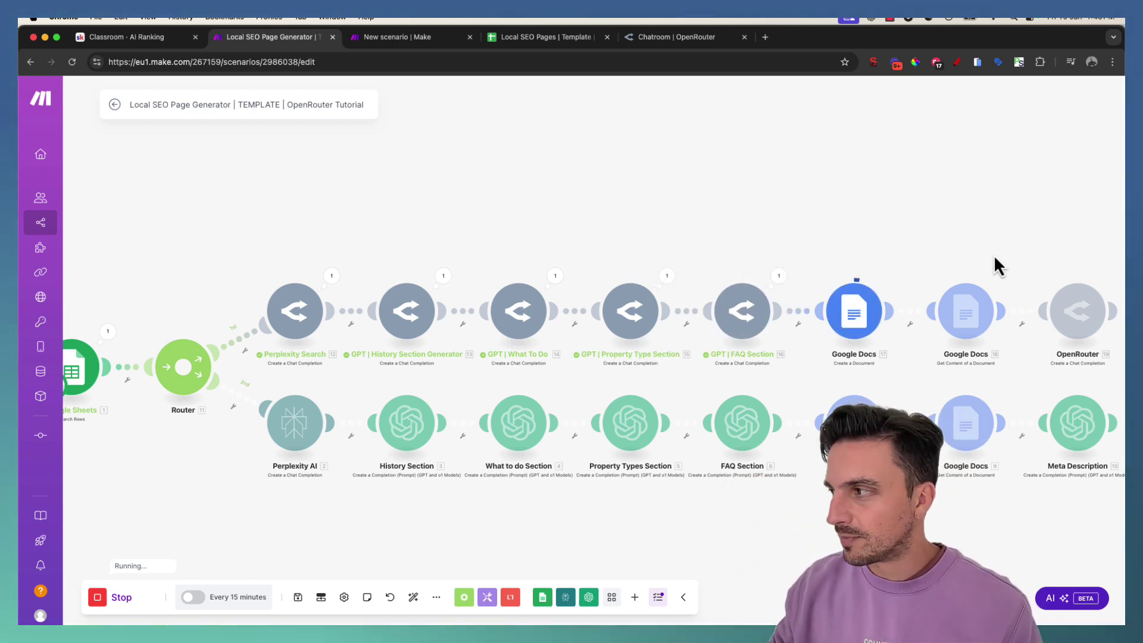
- Check the new Valletta output row: title 'Properties in Valletta', meta description and doc link
drag(989, 242, 751, 220)
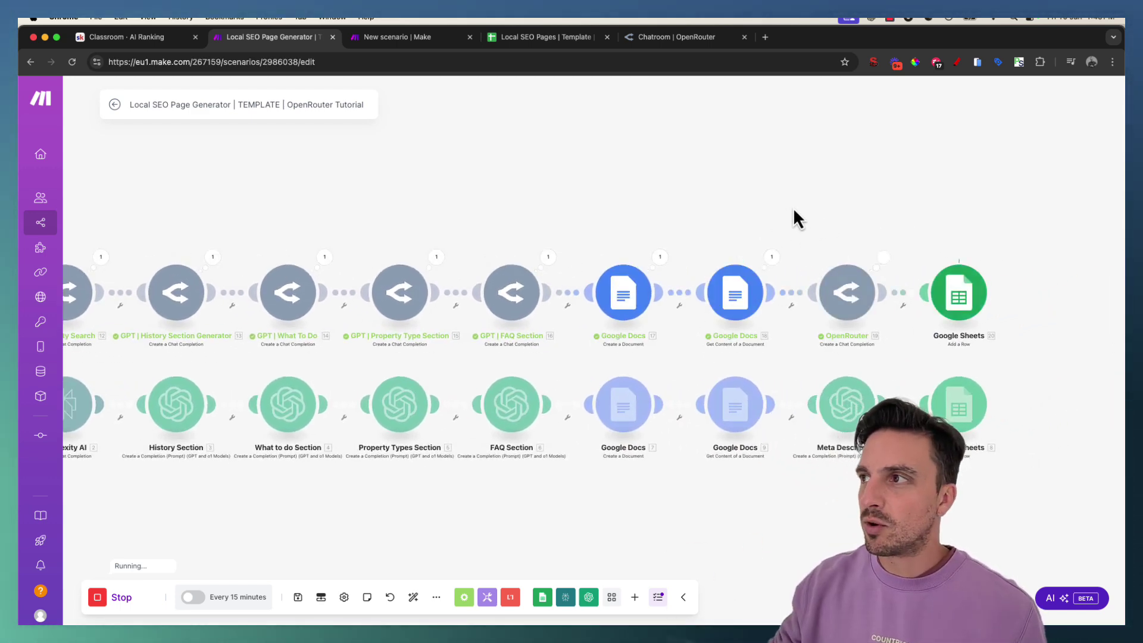
click(541, 37)
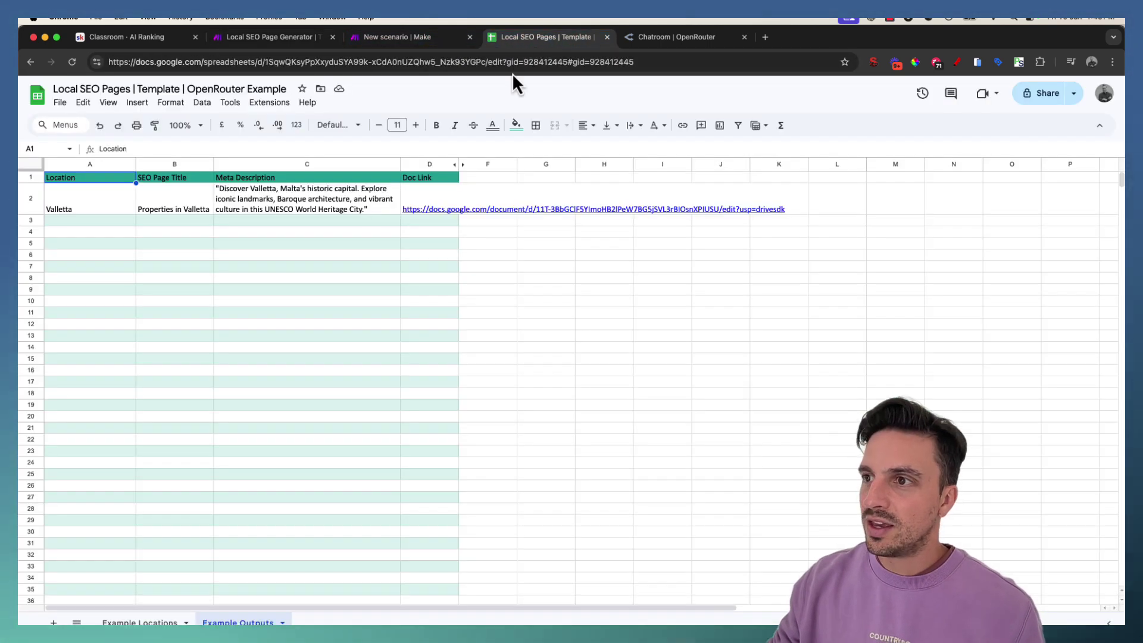
click(125, 198)
key(Right)
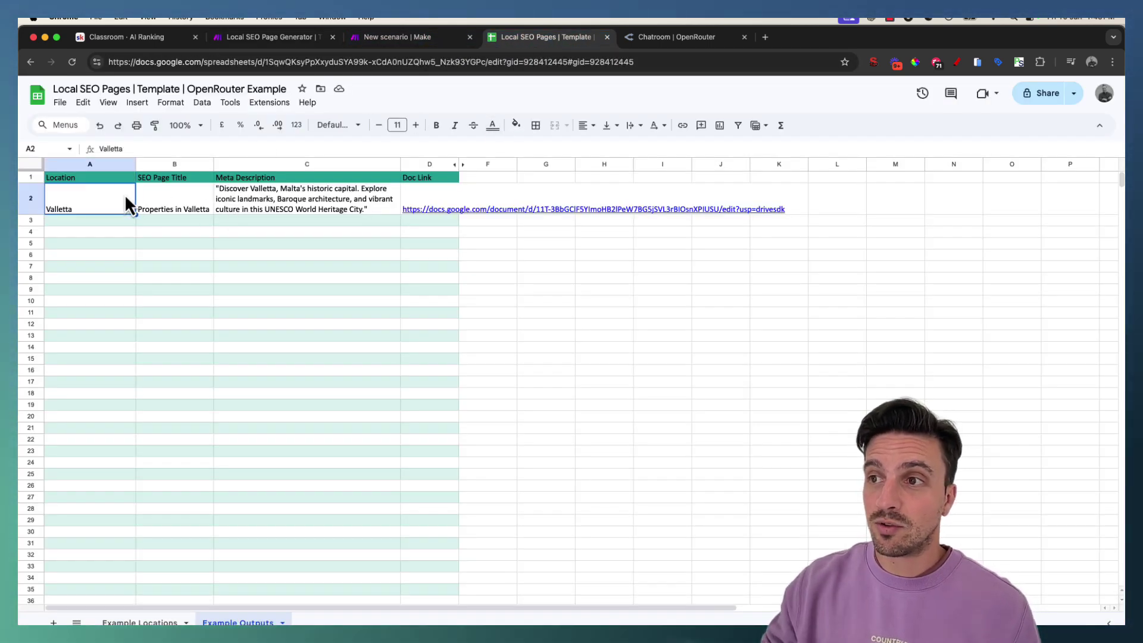
click(260, 201)
click(427, 207)
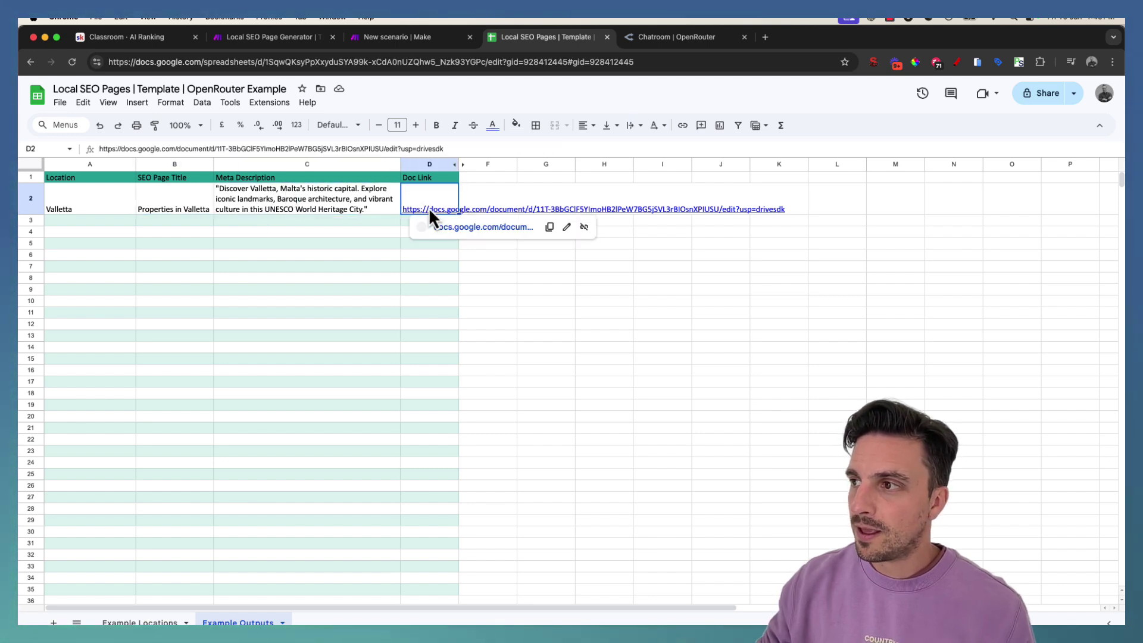
- Open the 'SEO Section | Valletta' doc and remove bold from its FAQs block
click(454, 230)
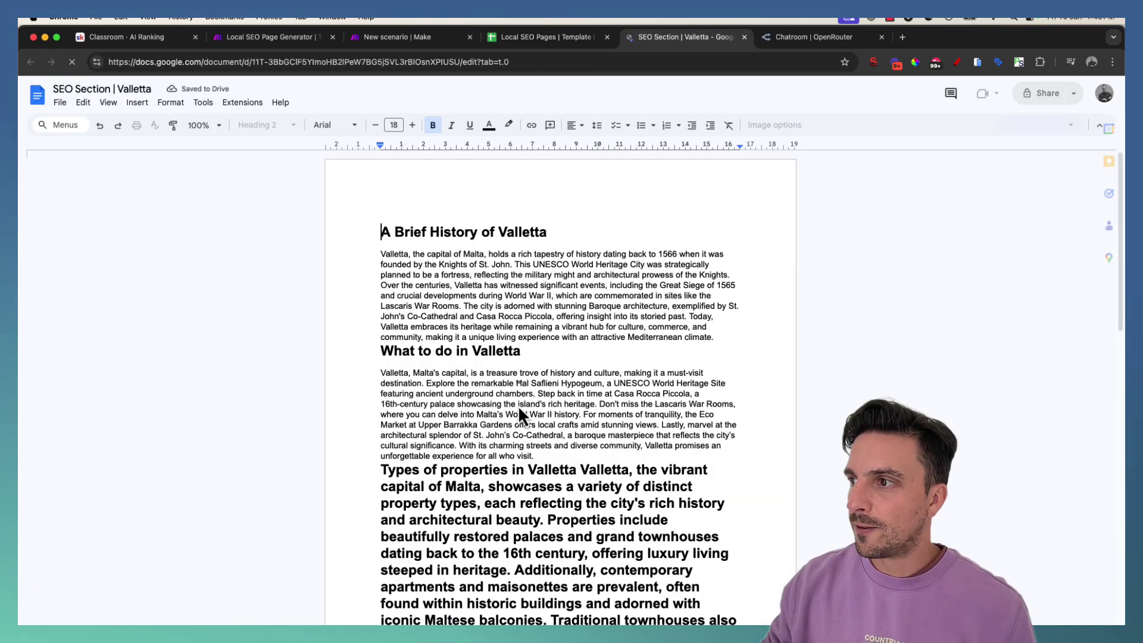
scroll(563, 383, down, 3)
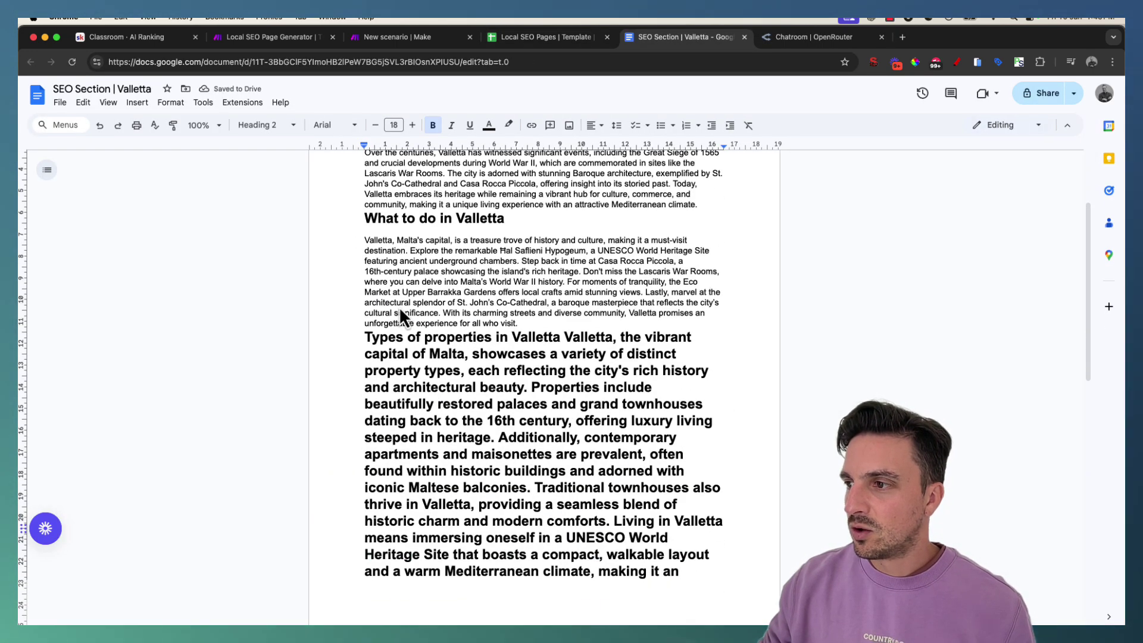
scroll(491, 381, down, 1)
scroll(491, 390, down, 14)
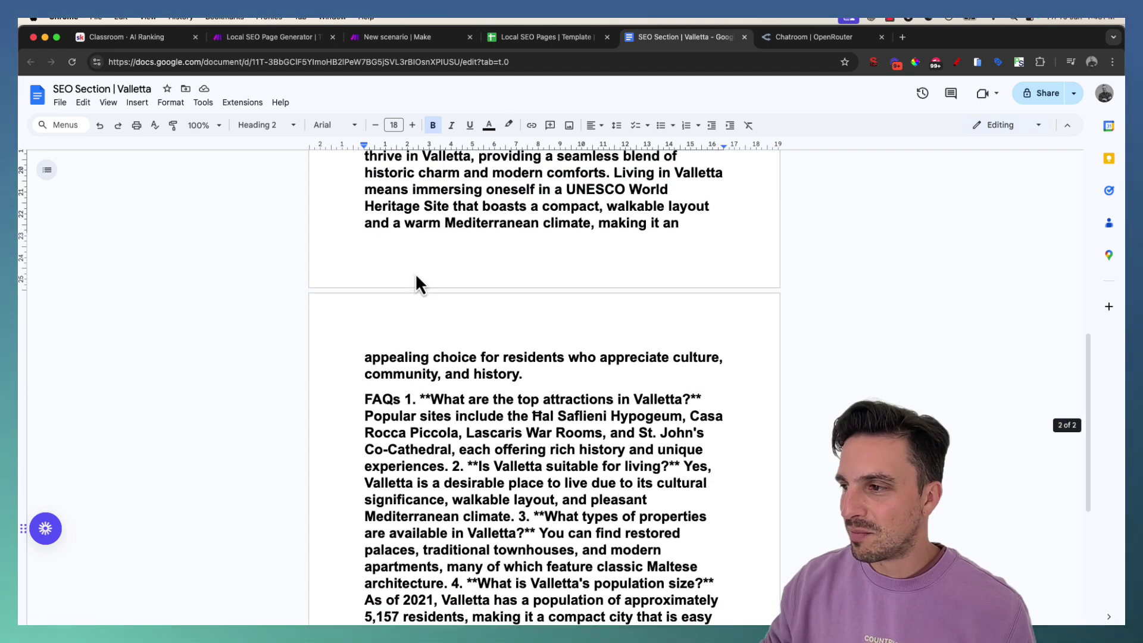
drag(419, 420, 402, 278)
scroll(369, 313, up, 3)
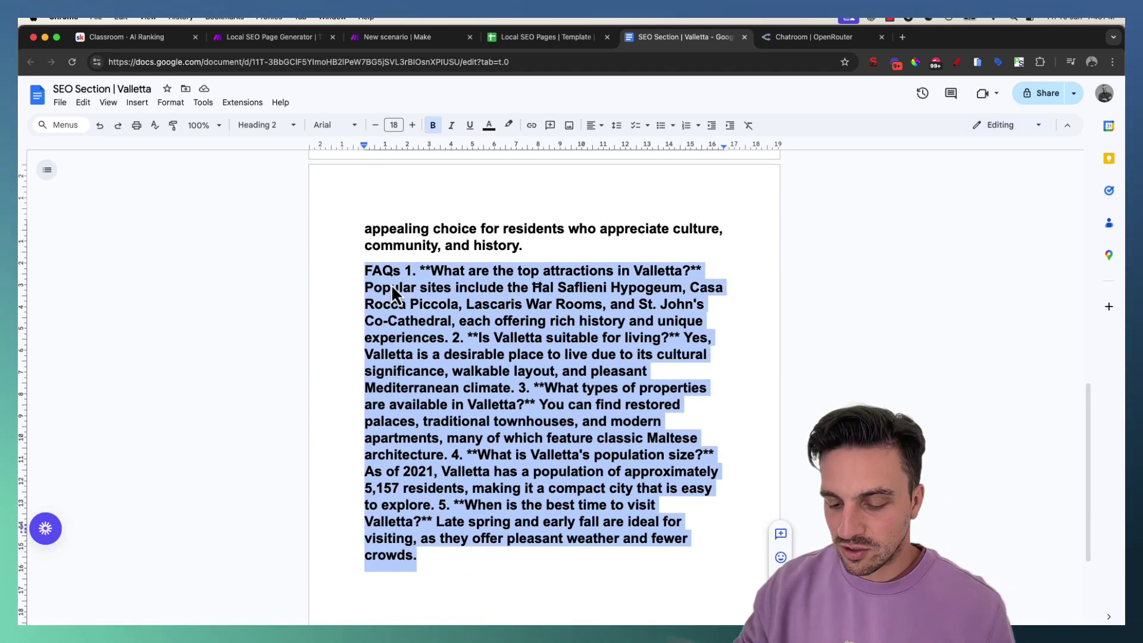
key(super+b)
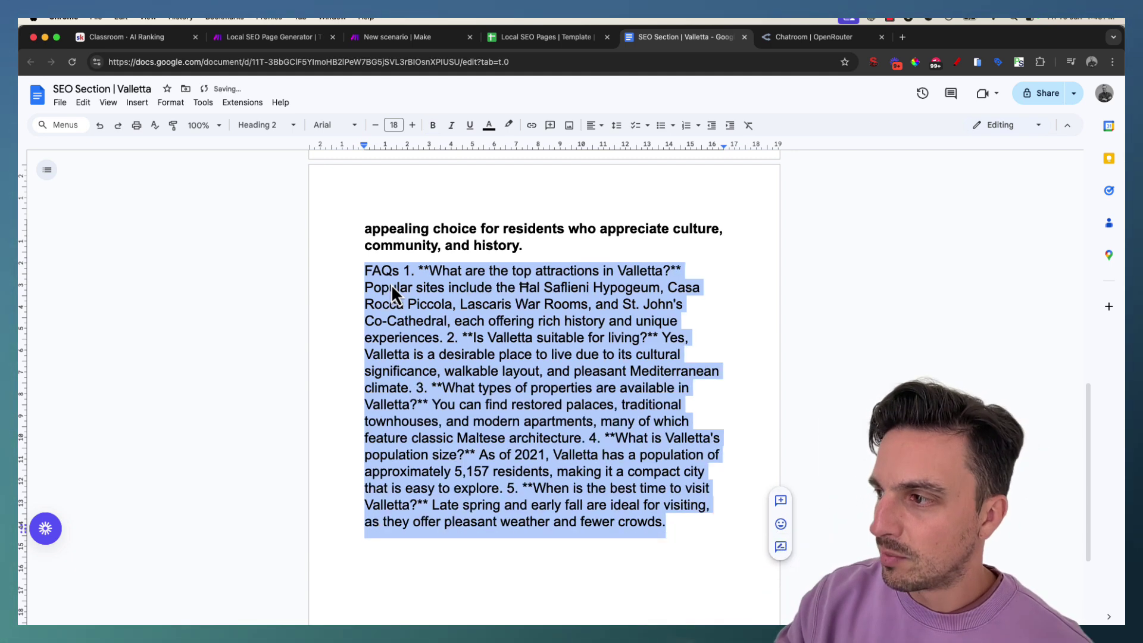
scroll(391, 284, up, 15)
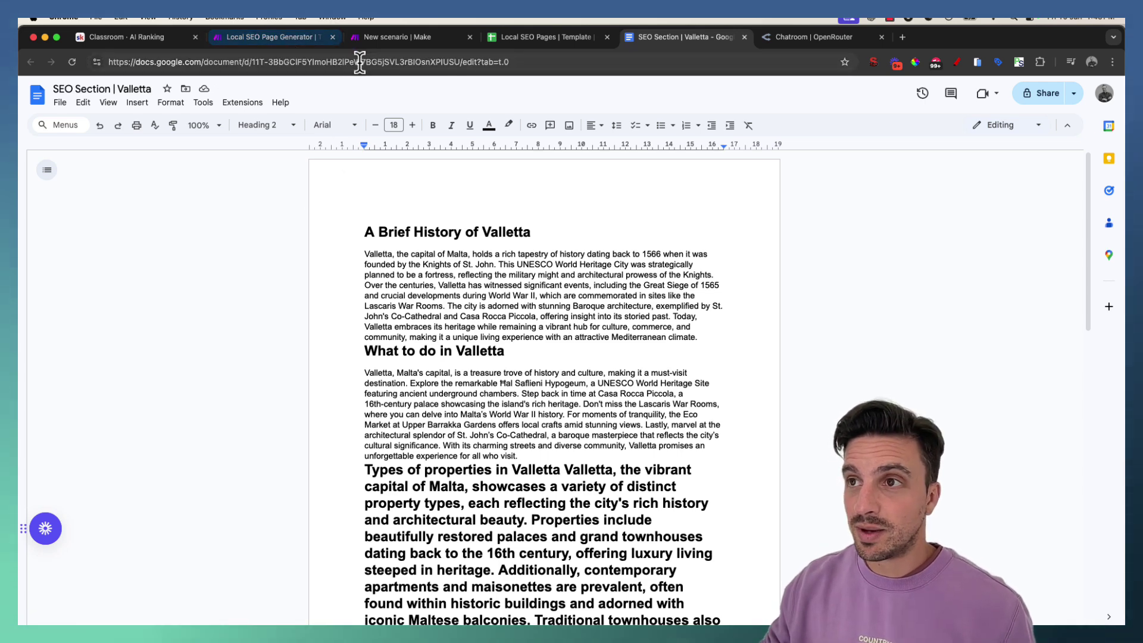
- Force stop the running template scenario
click(291, 39)
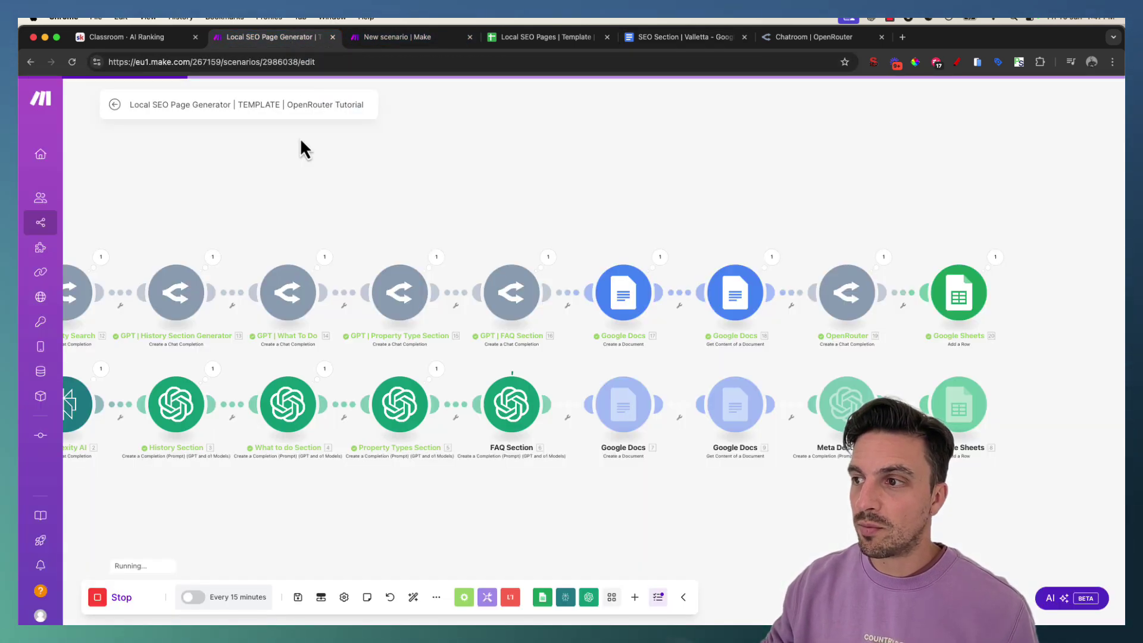
drag(276, 247, 638, 224)
scroll(459, 377, right, 2)
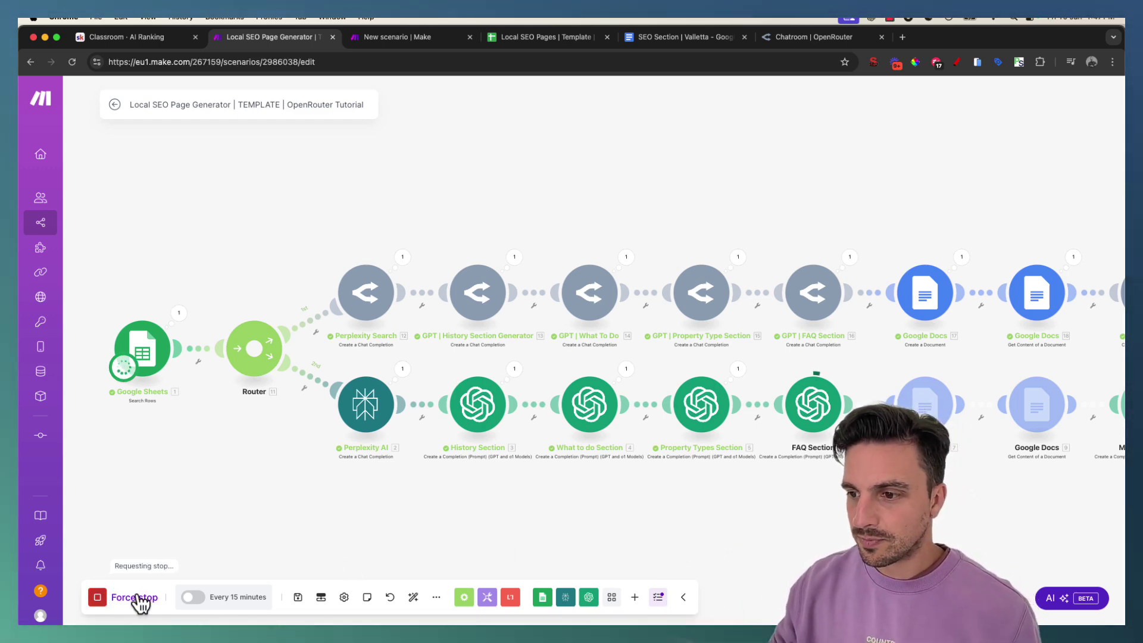
click(130, 598)
click(105, 598)
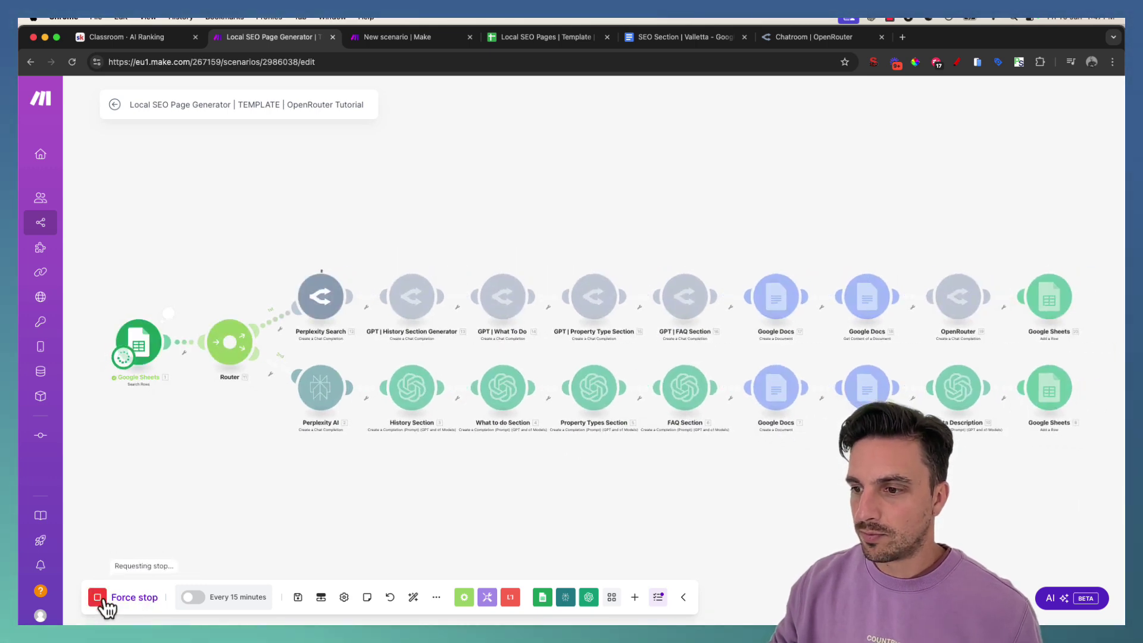
- Add an OpenRouter 'Create a Chat Completion' module to the new scenario
click(398, 41)
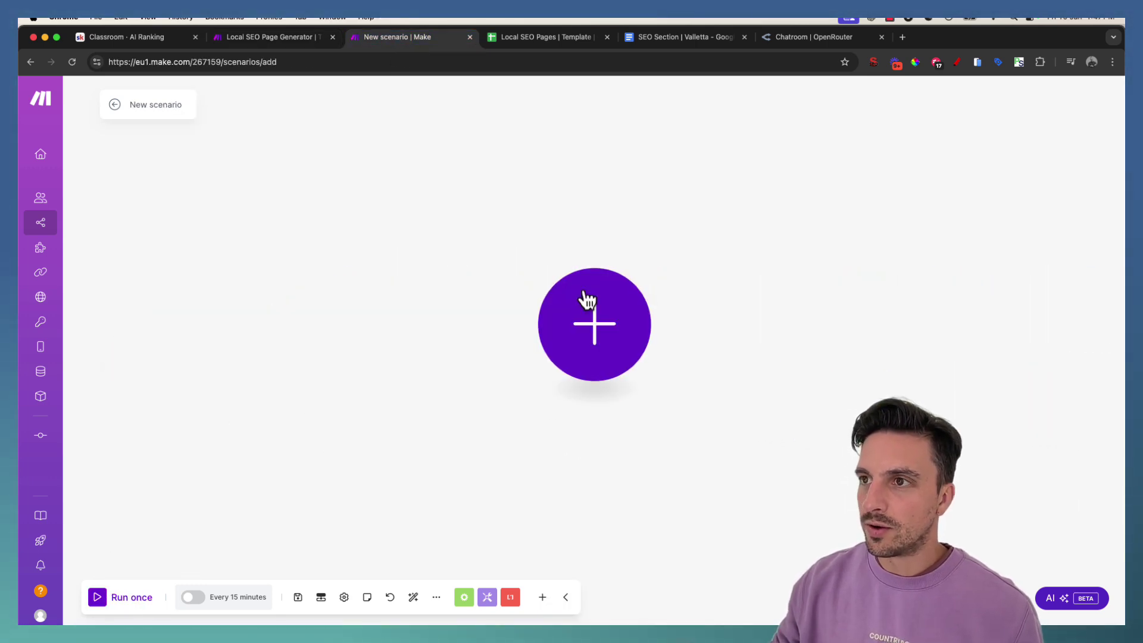
click(611, 340)
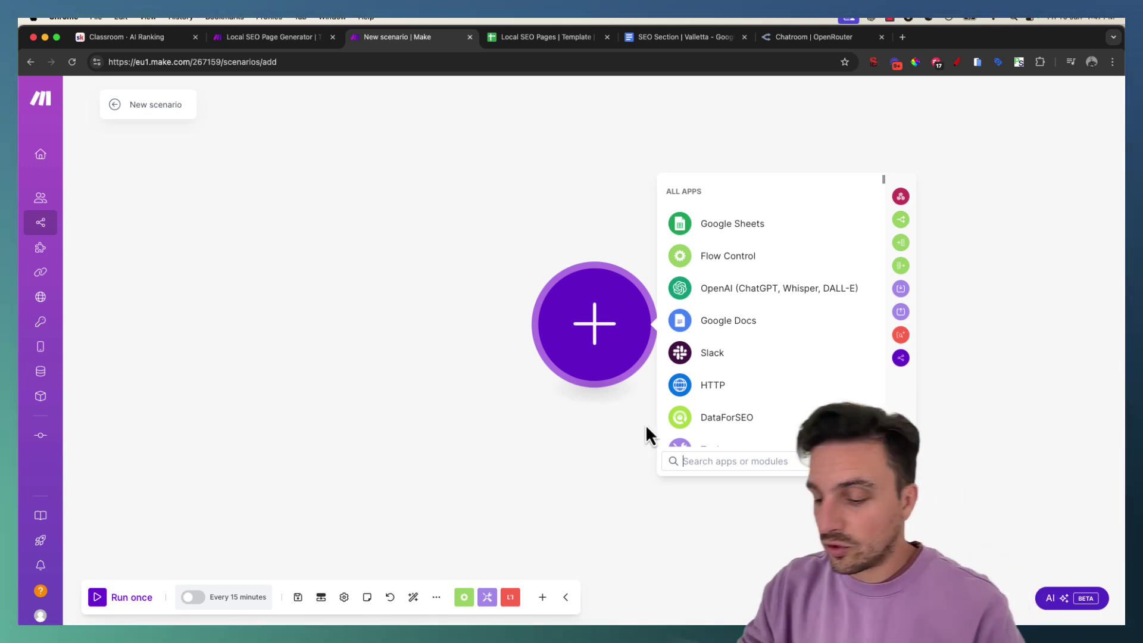
text(ope)
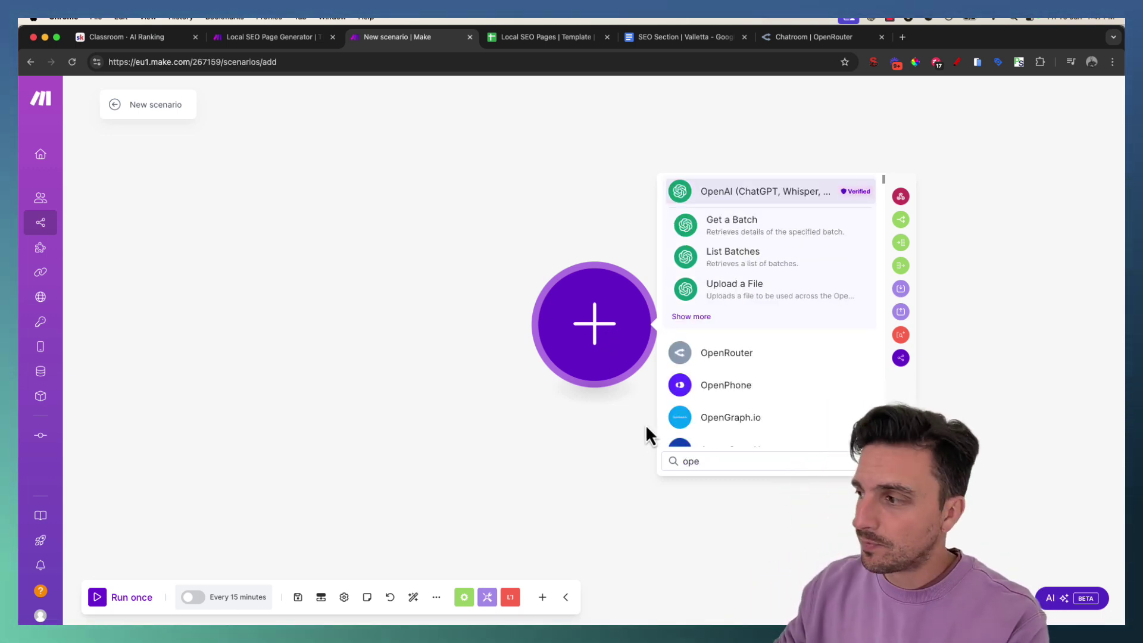
click(804, 364)
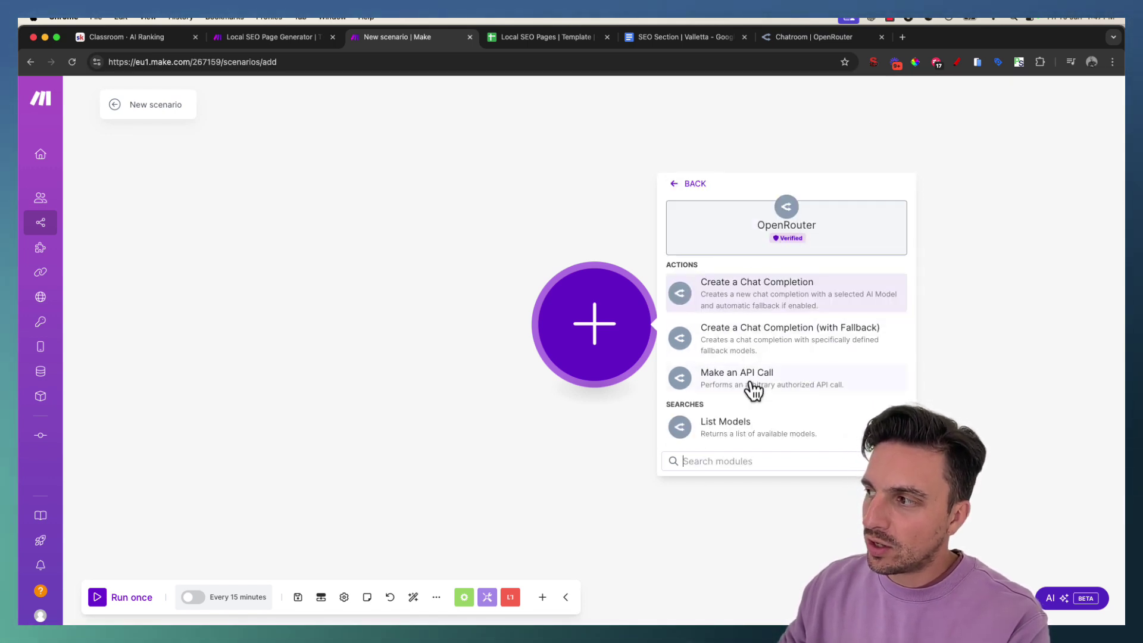
click(795, 298)
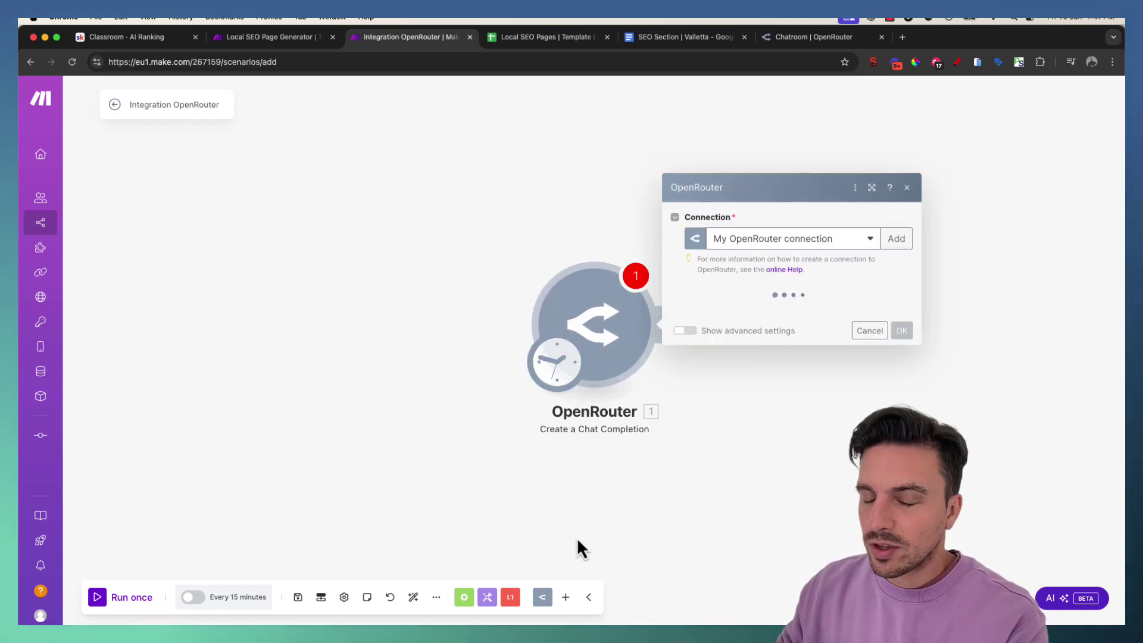
click(899, 239)
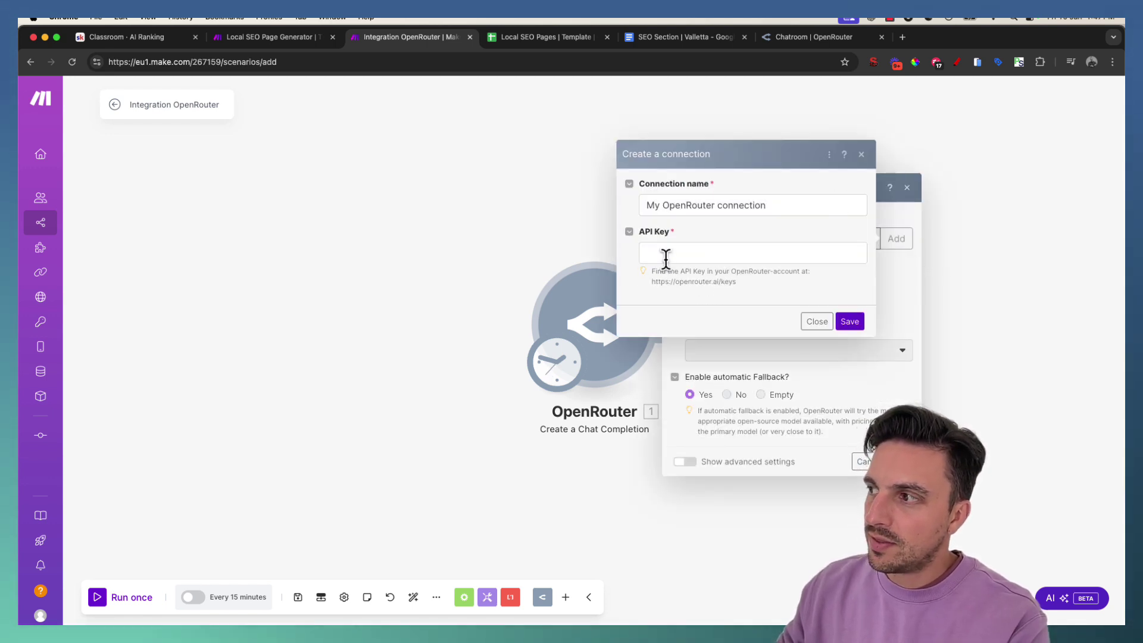
click(664, 255)
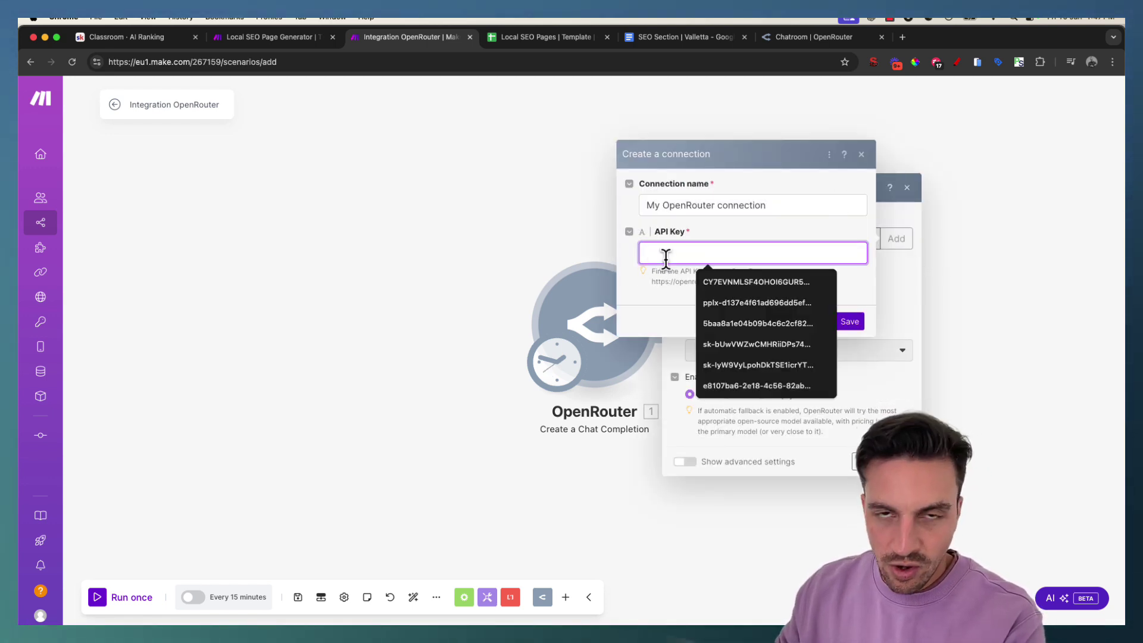
click(792, 40)
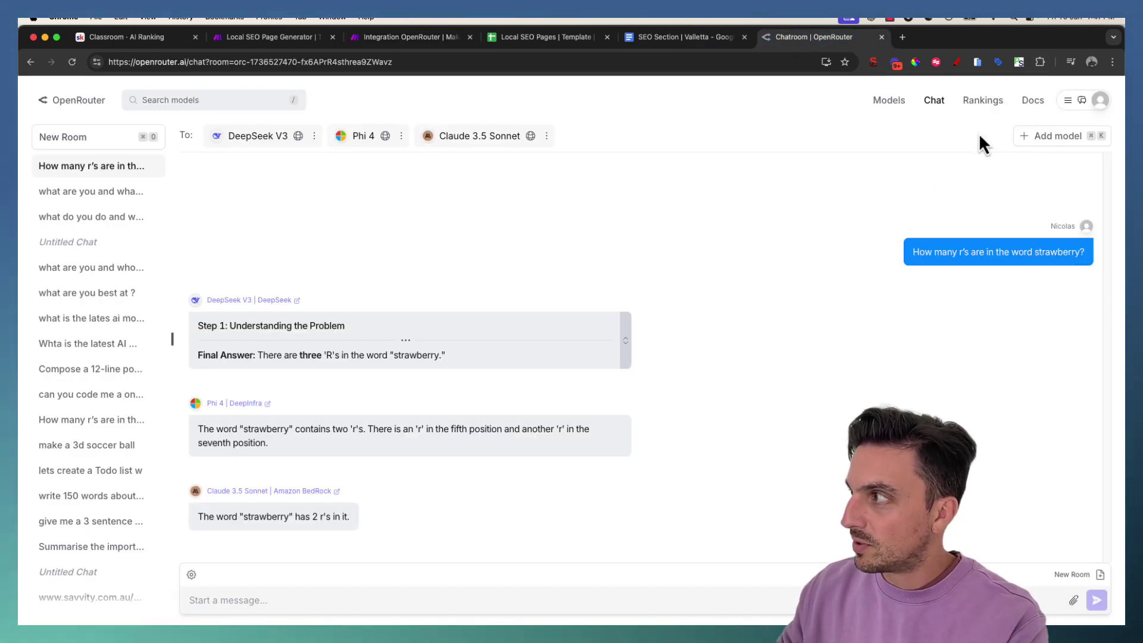
mouse_move(1071, 104)
click(1062, 154)
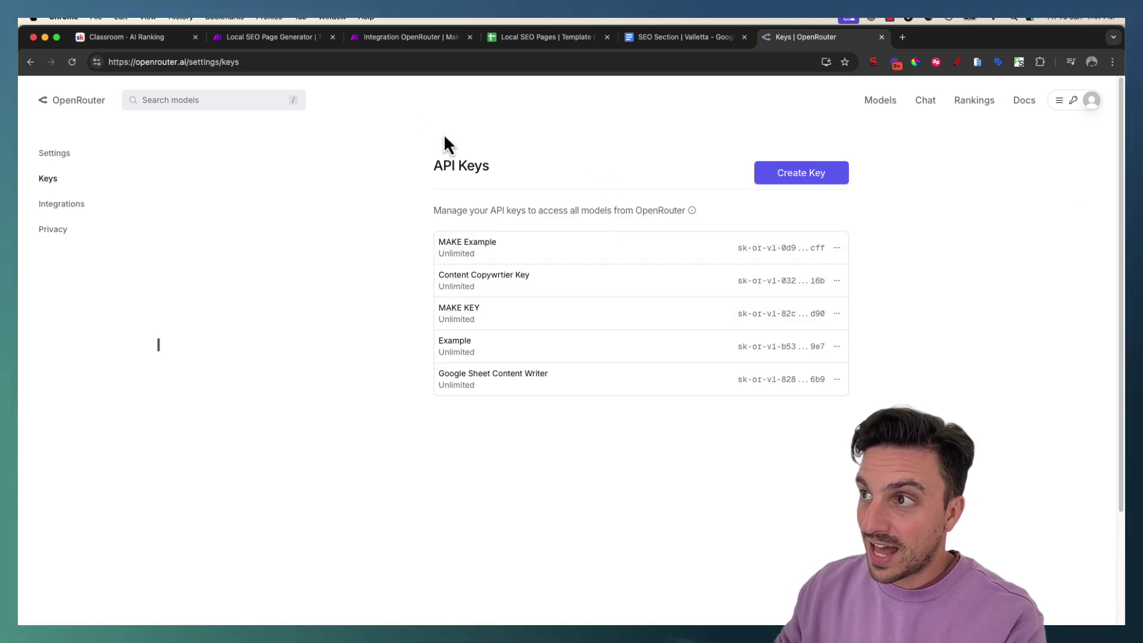
click(260, 41)
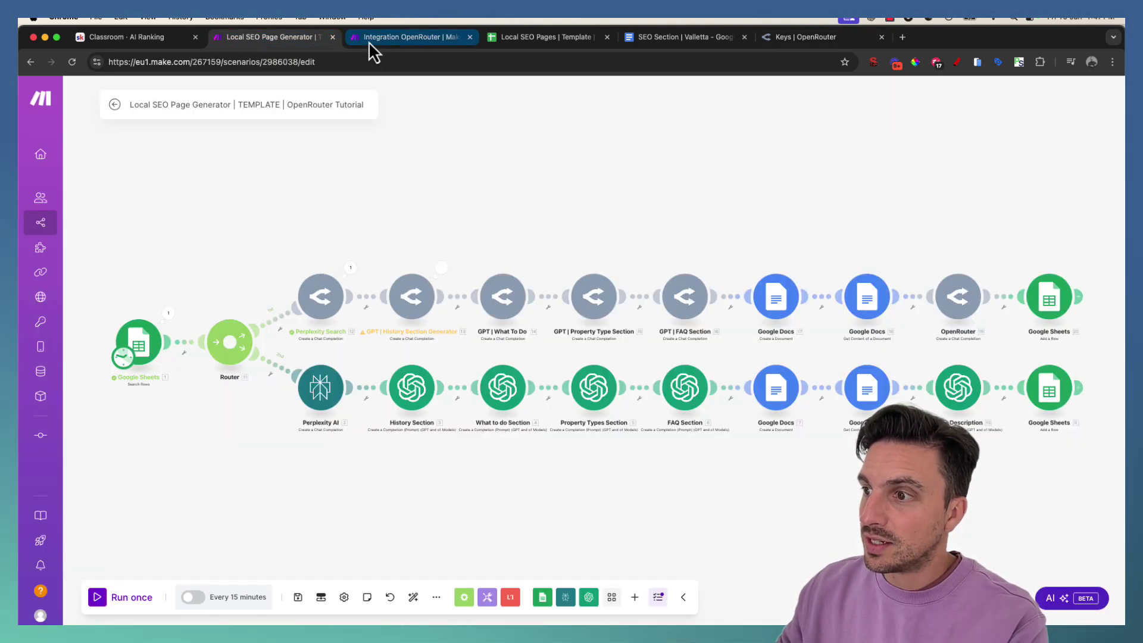
click(369, 41)
click(817, 322)
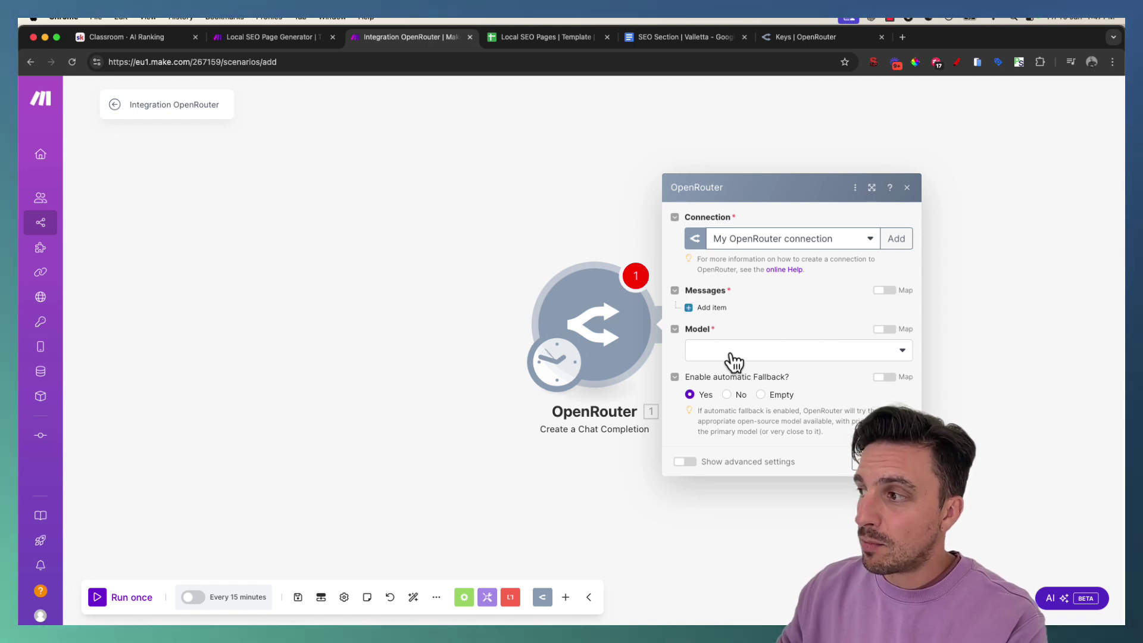
- Set the model to Google: Gemini 2.0 Flash Thinking Experimental (free), filtering the list by 'fr'
click(715, 354)
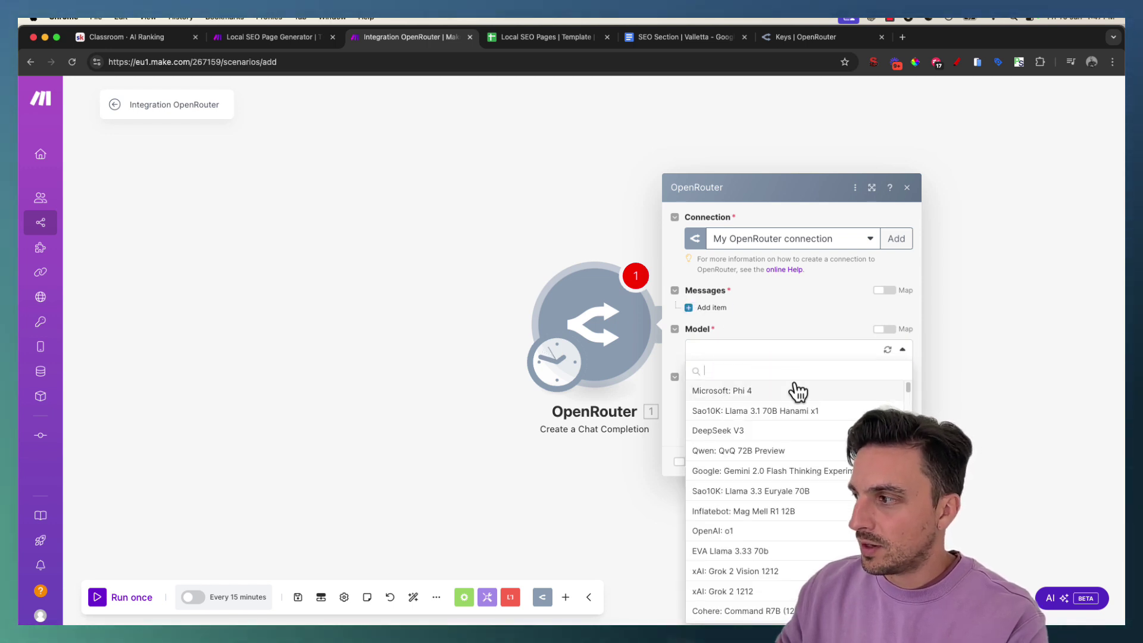
scroll(798, 391, down, 1)
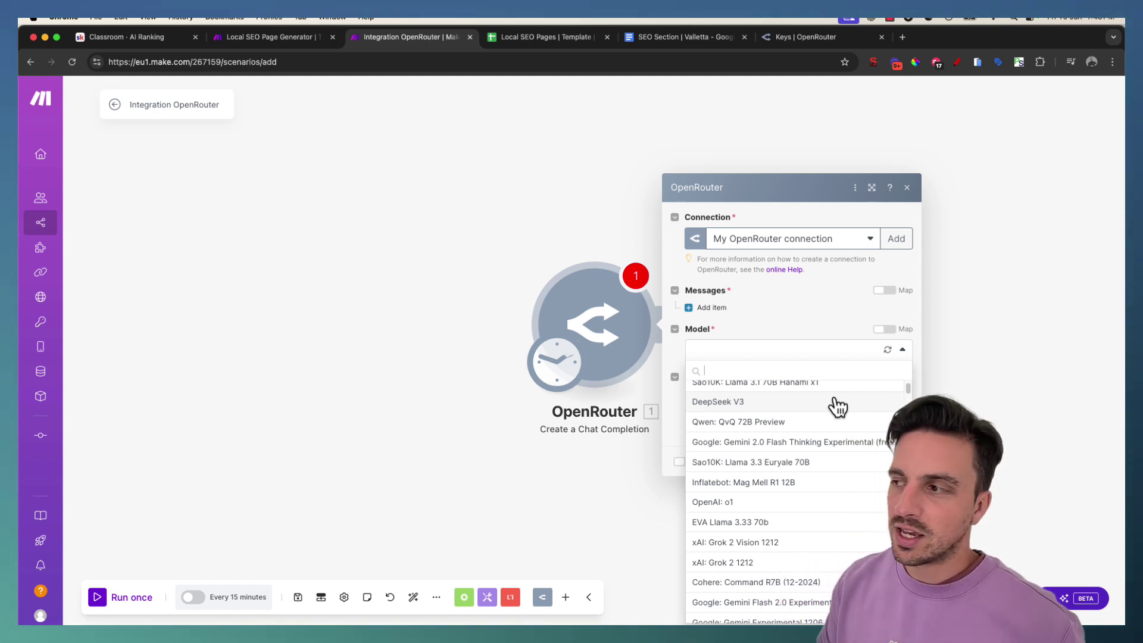
scroll(753, 435, up, 1)
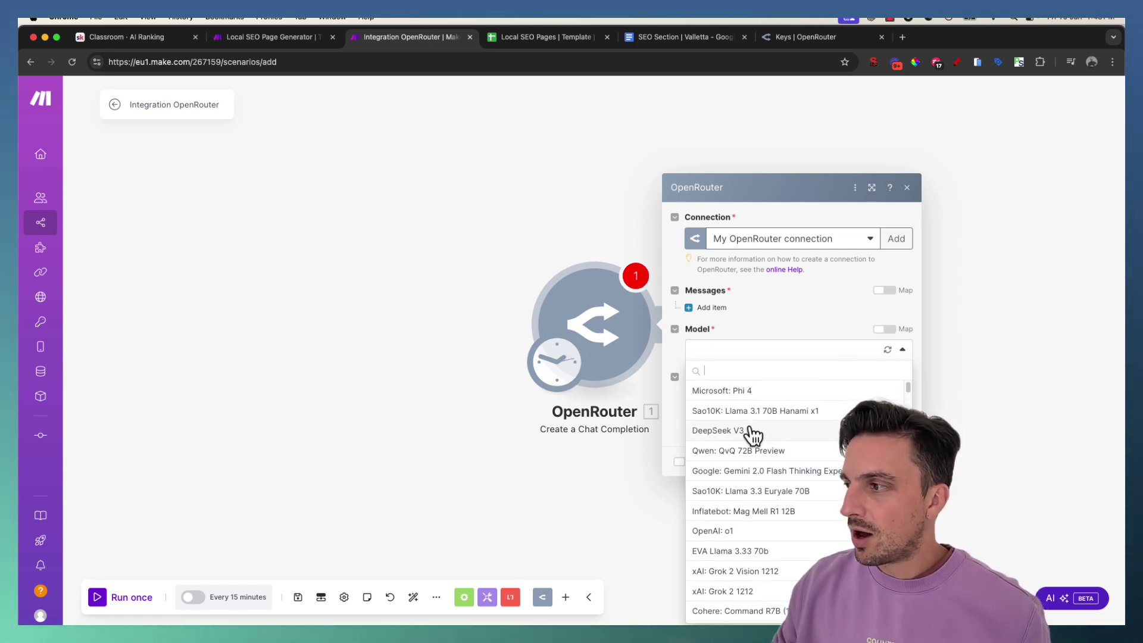
scroll(757, 439, down, 5)
scroll(785, 428, up, 5)
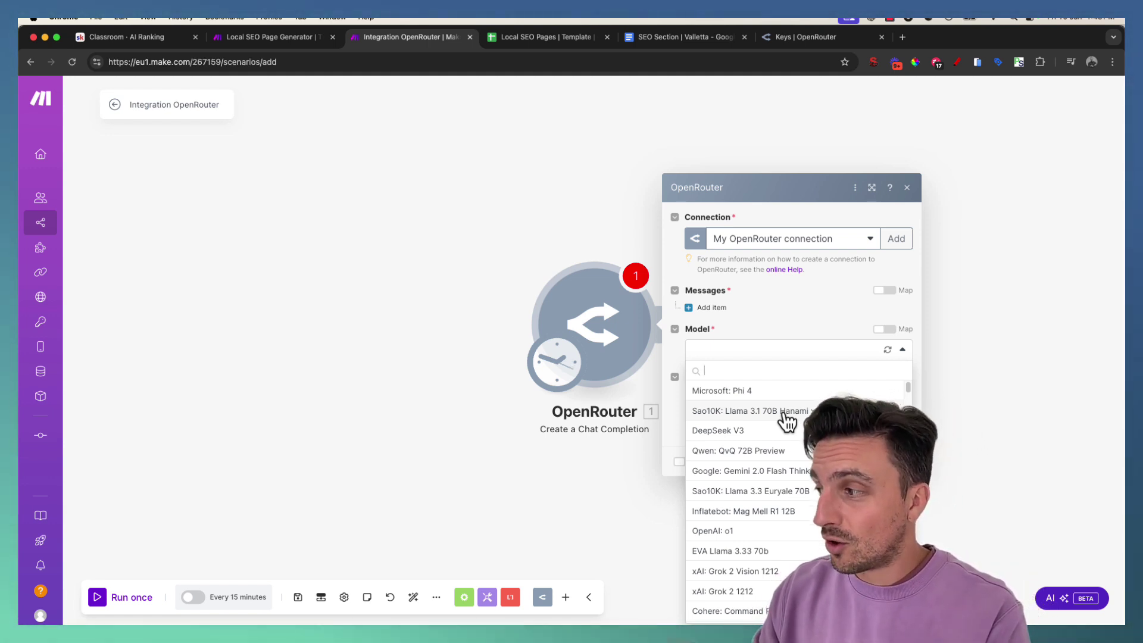
text(free)
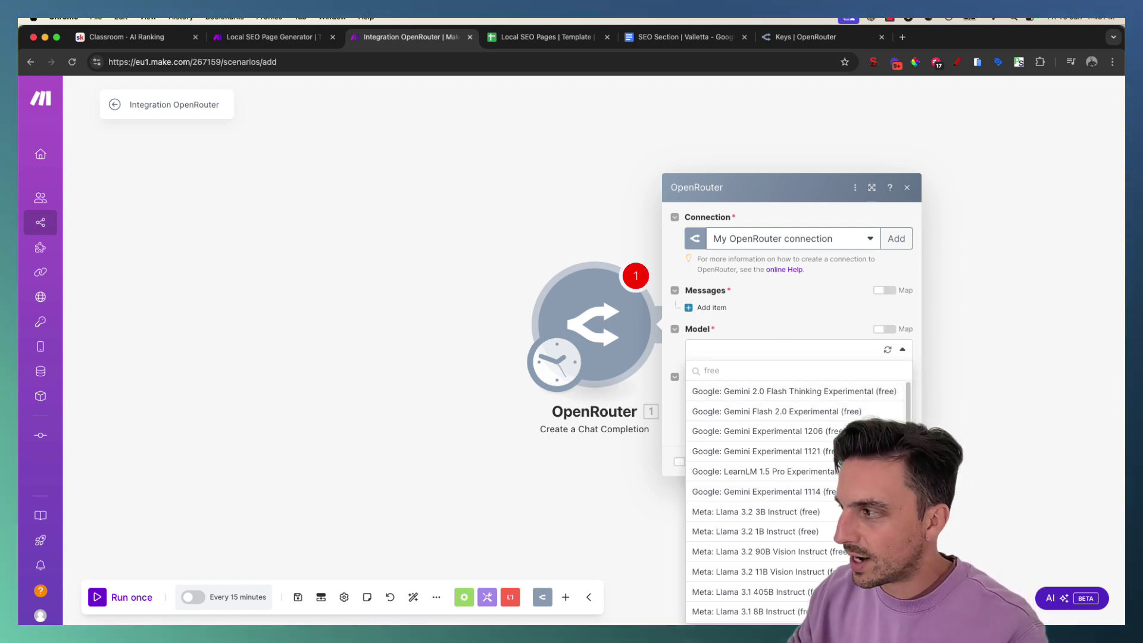
click(871, 394)
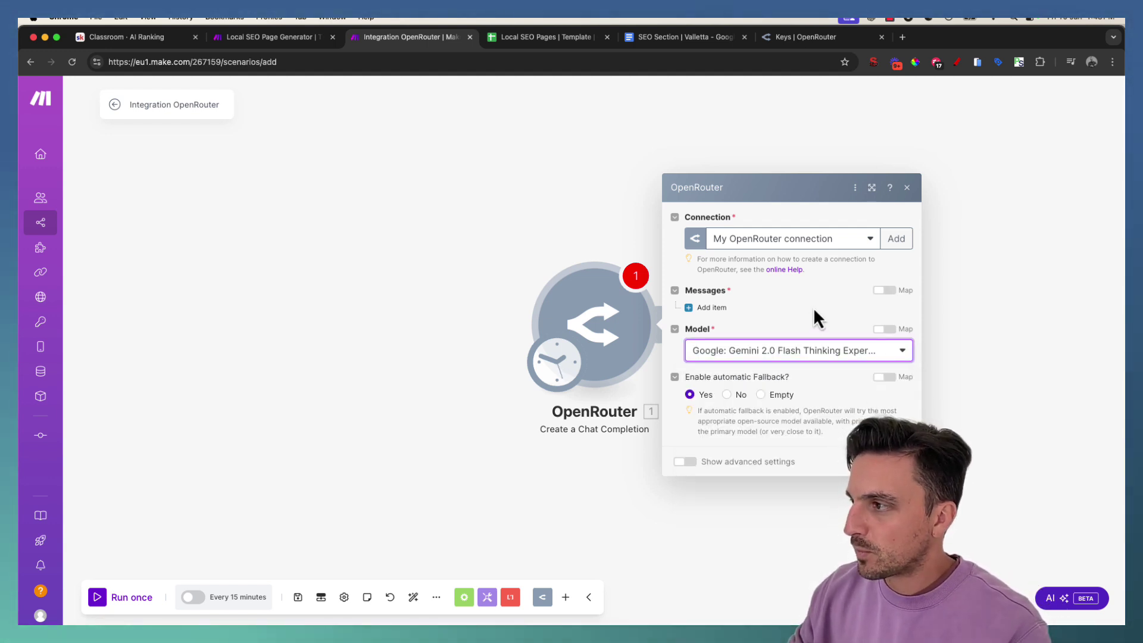
- Add a User message asking how many r's are in the word strawberry
click(724, 309)
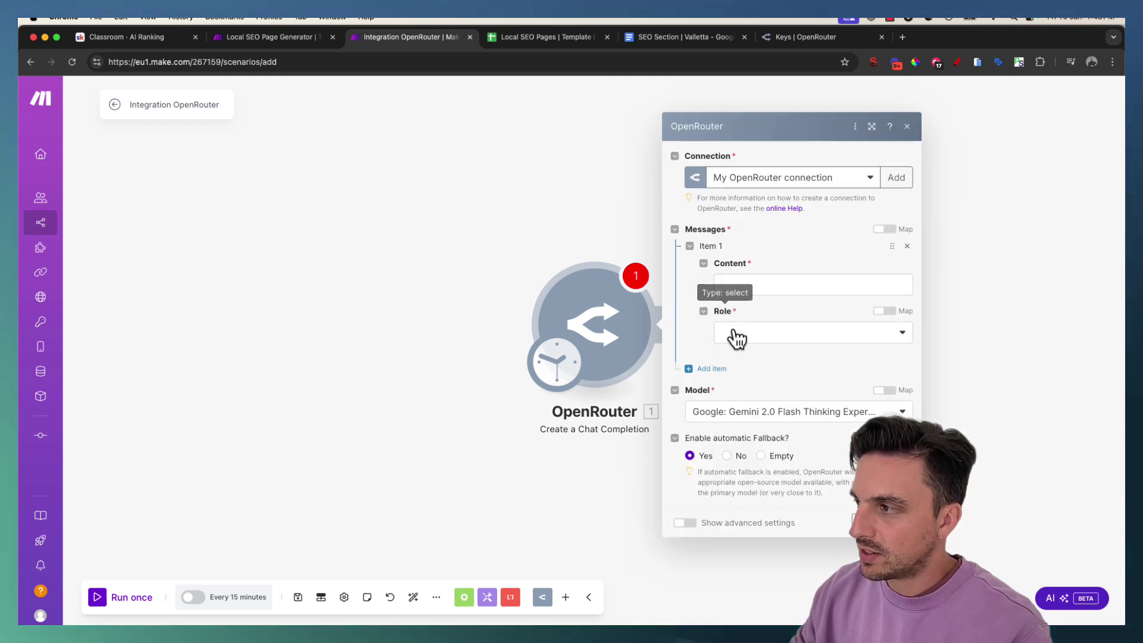
click(751, 285)
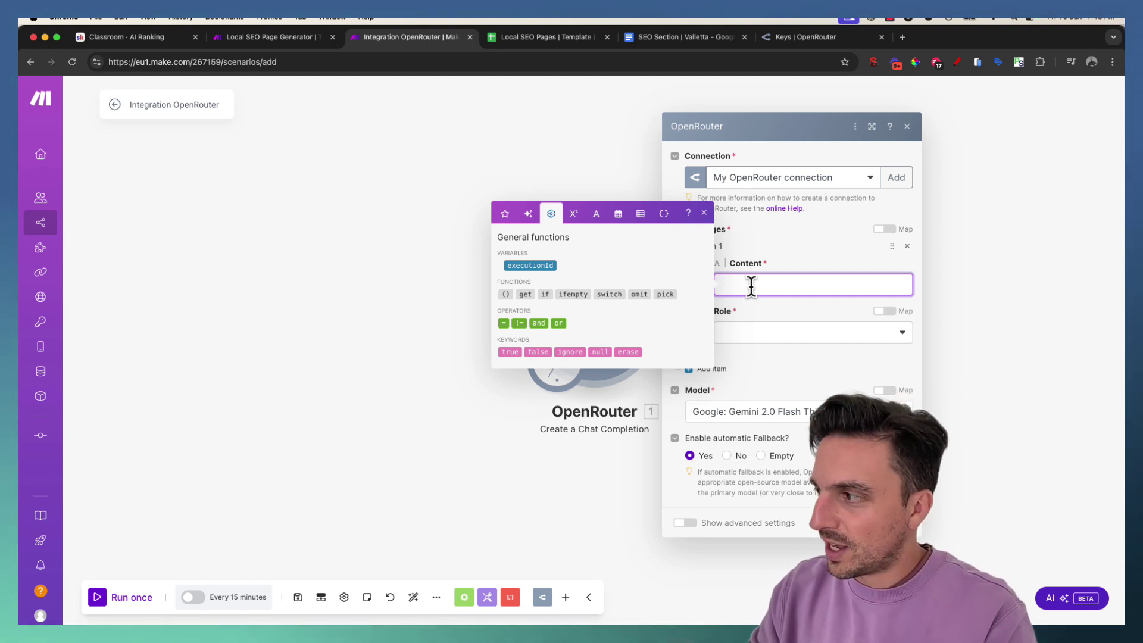
text(how many r's in the word strawberry)
click(820, 346)
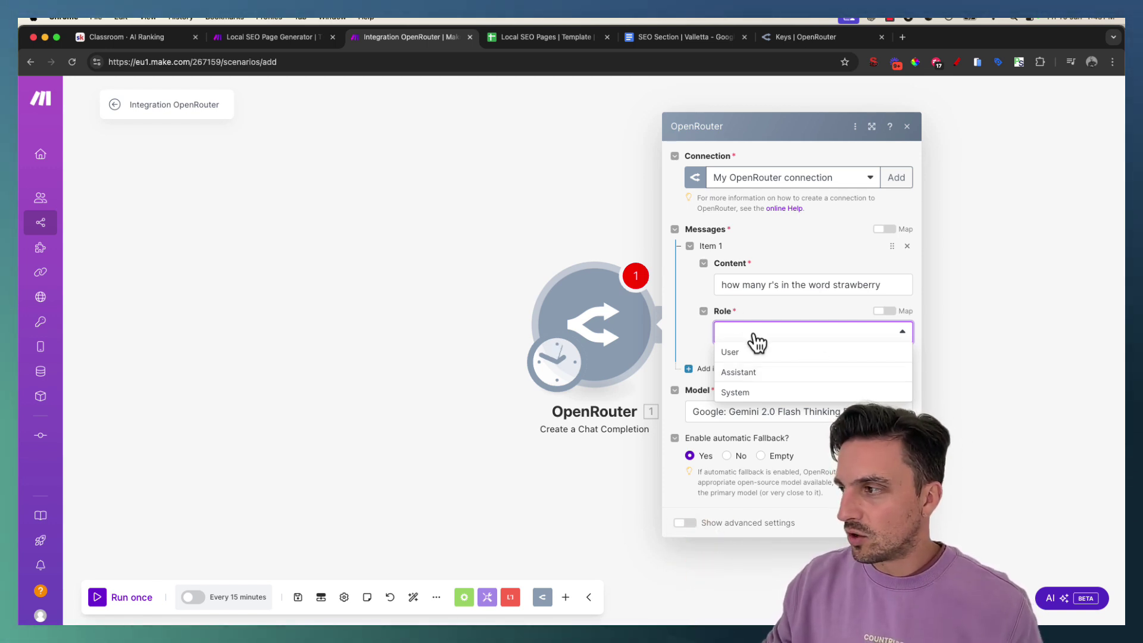
click(776, 358)
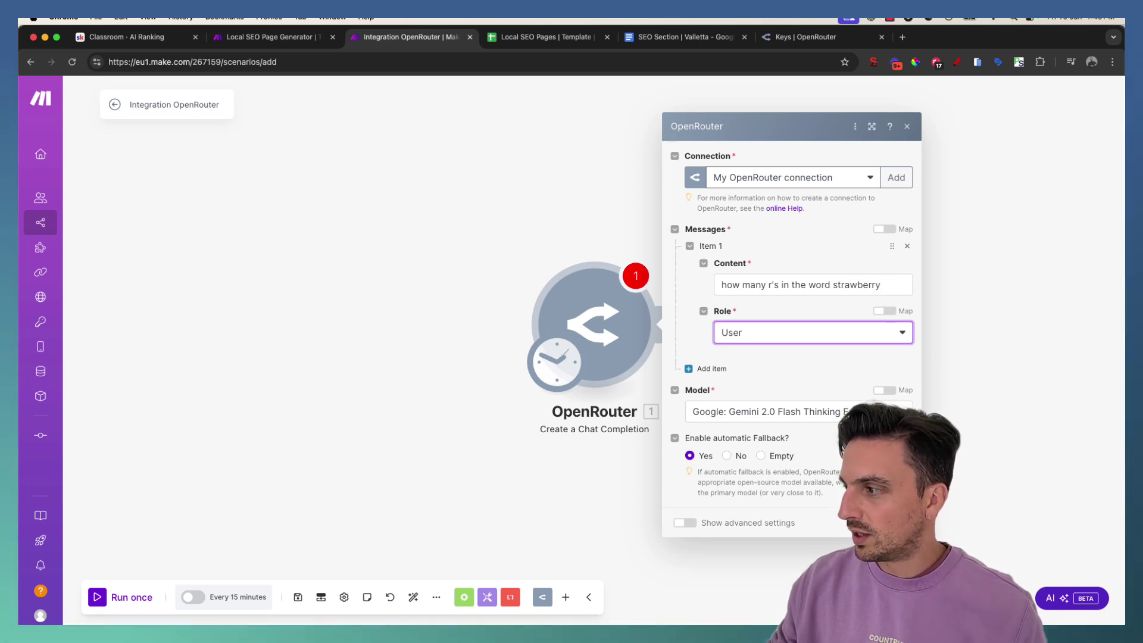
click(654, 302)
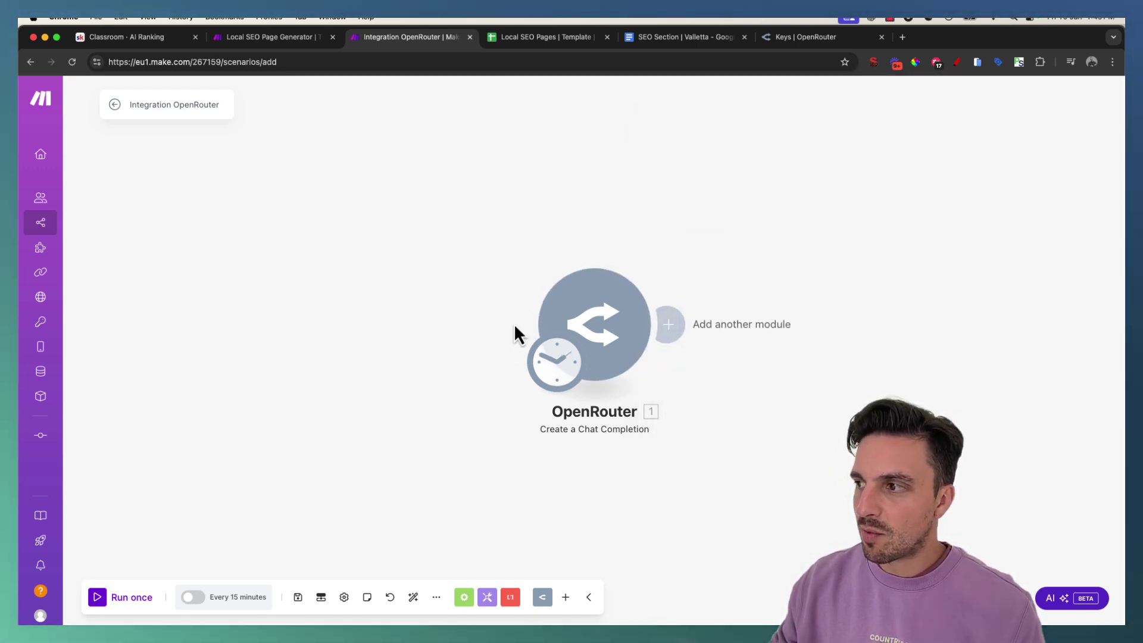
- Recheck the chosen model in the module settings without changing it, then close them
click(590, 320)
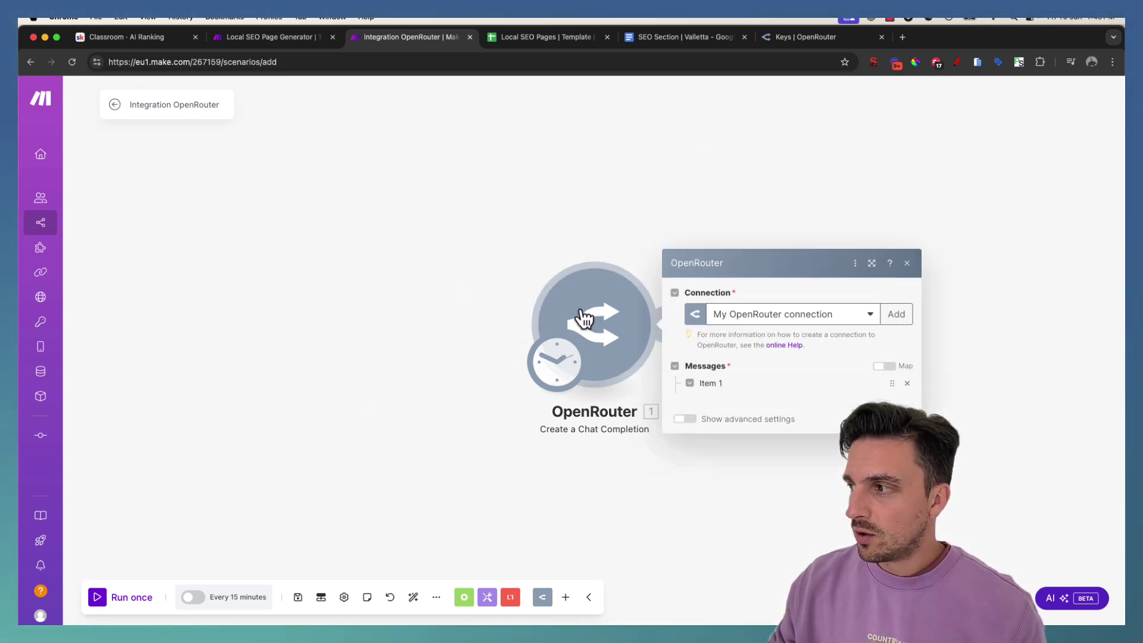
click(790, 416)
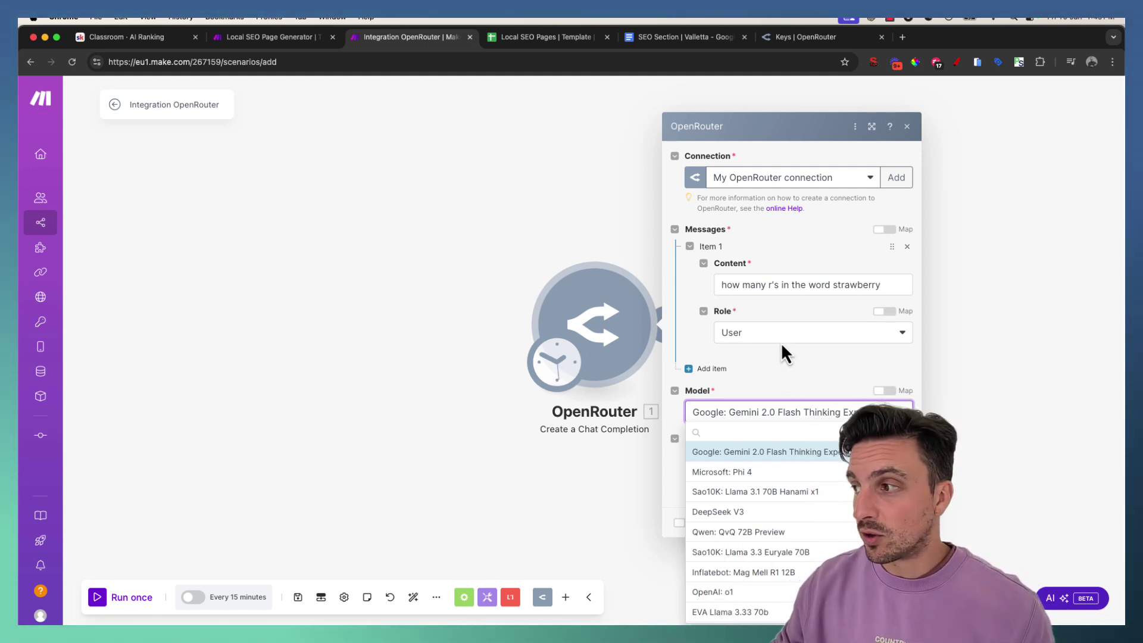
click(783, 348)
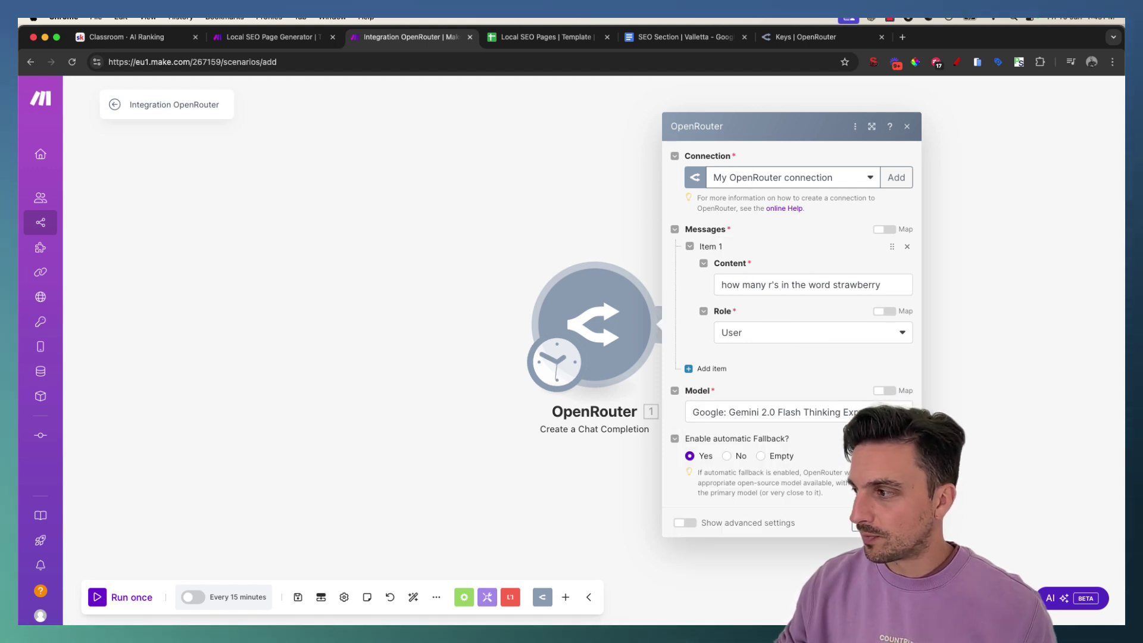
click(875, 522)
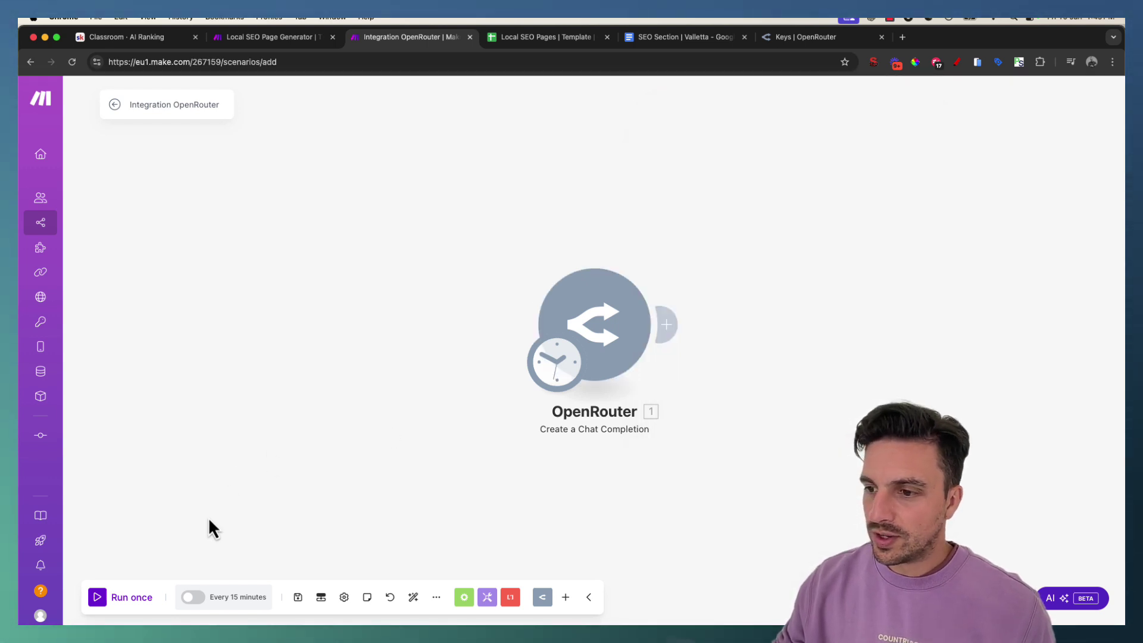
- Run the scenario once and expand the output's Choices > 1 > Message > Content
click(122, 596)
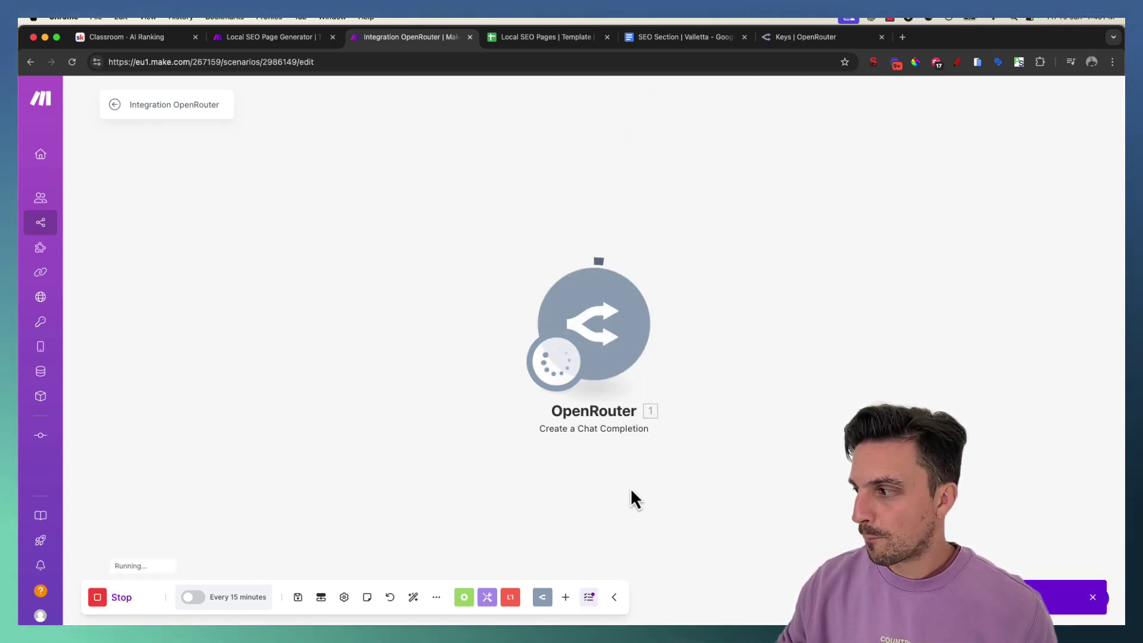
drag(632, 500, 441, 497)
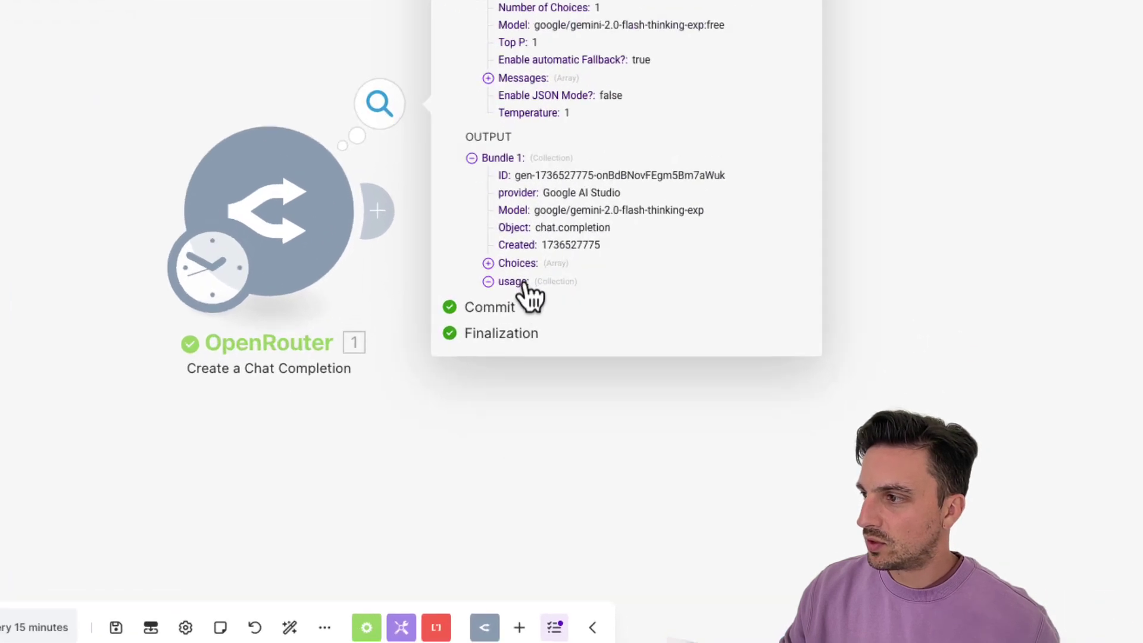
click(563, 368)
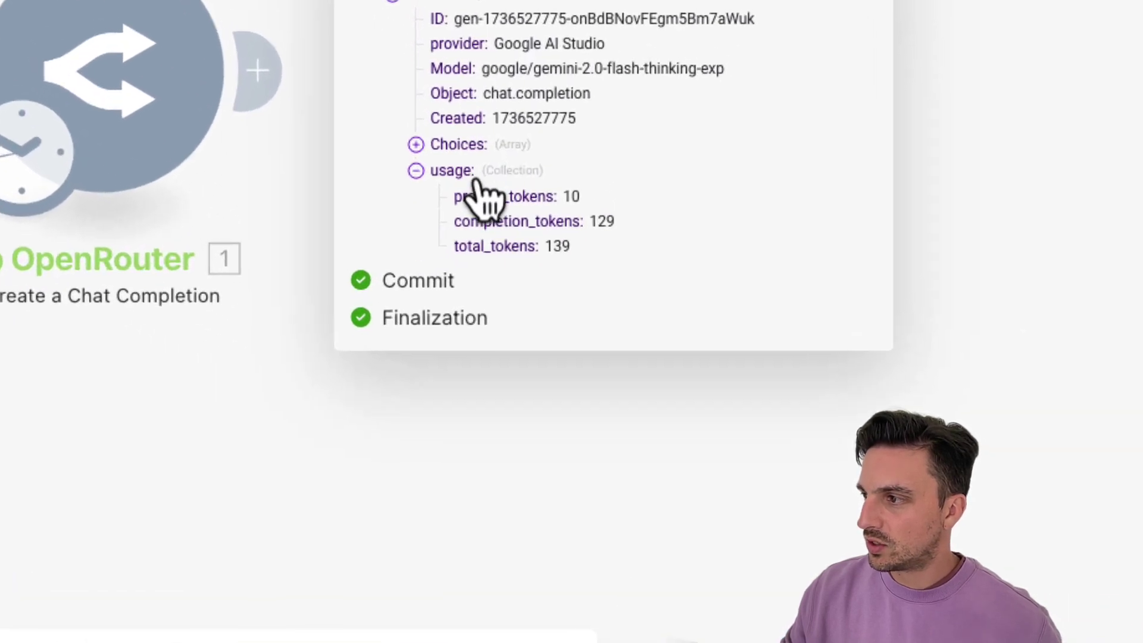
click(564, 357)
click(474, 170)
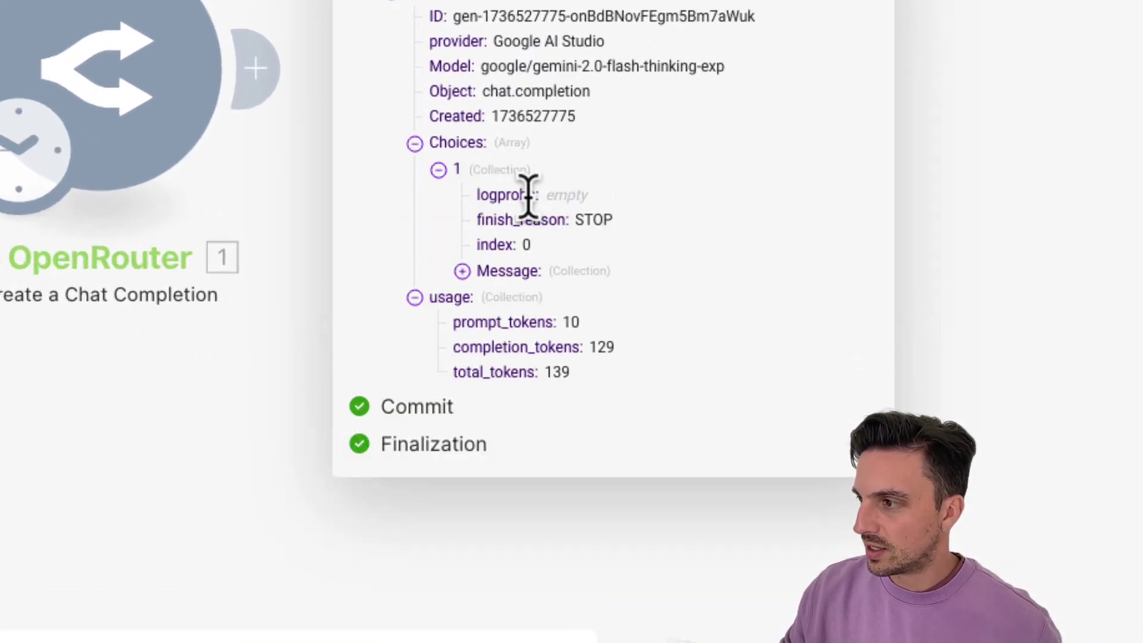
click(509, 271)
click(512, 322)
- Read the answer of three r's, then return to the Local SEO Page Generator scenario
scroll(714, 286, down, 4)
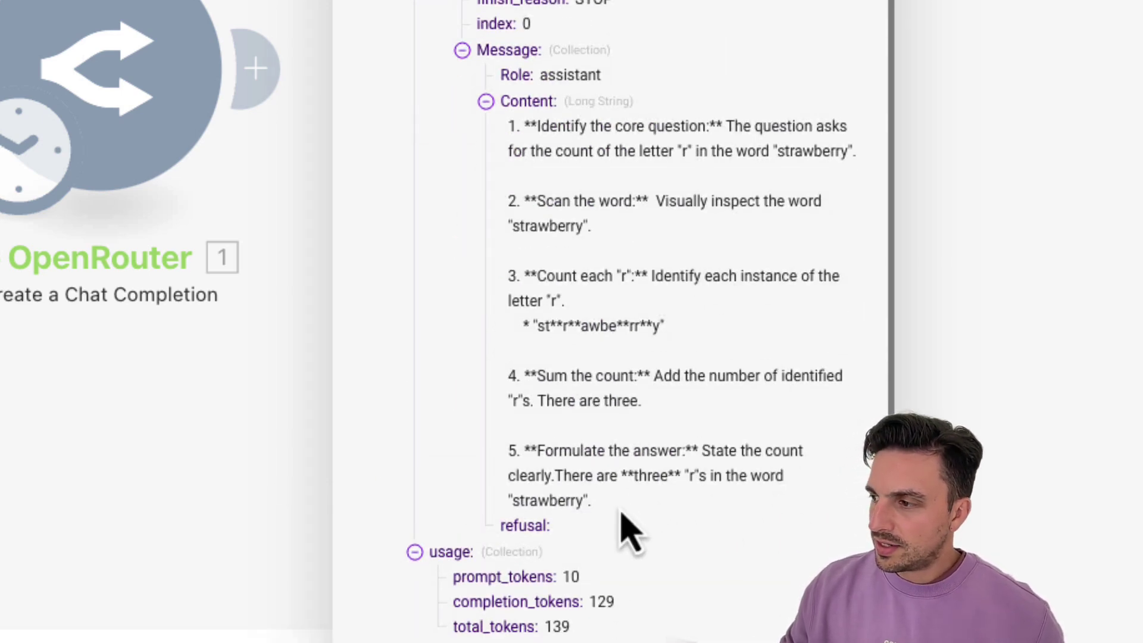
drag(622, 517, 417, 468)
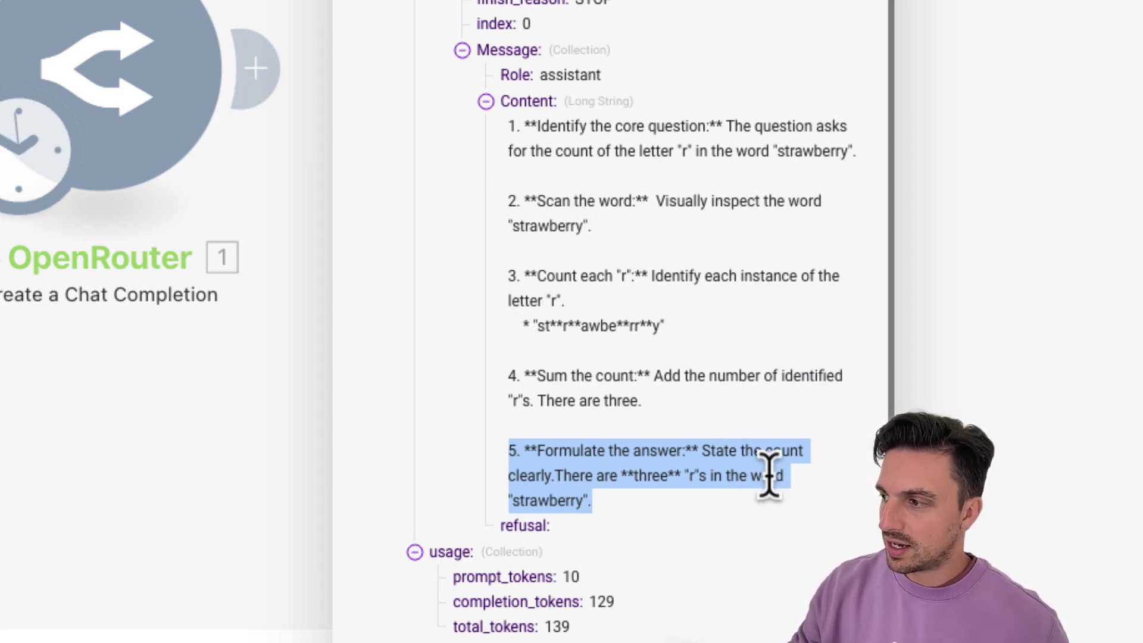
click(626, 476)
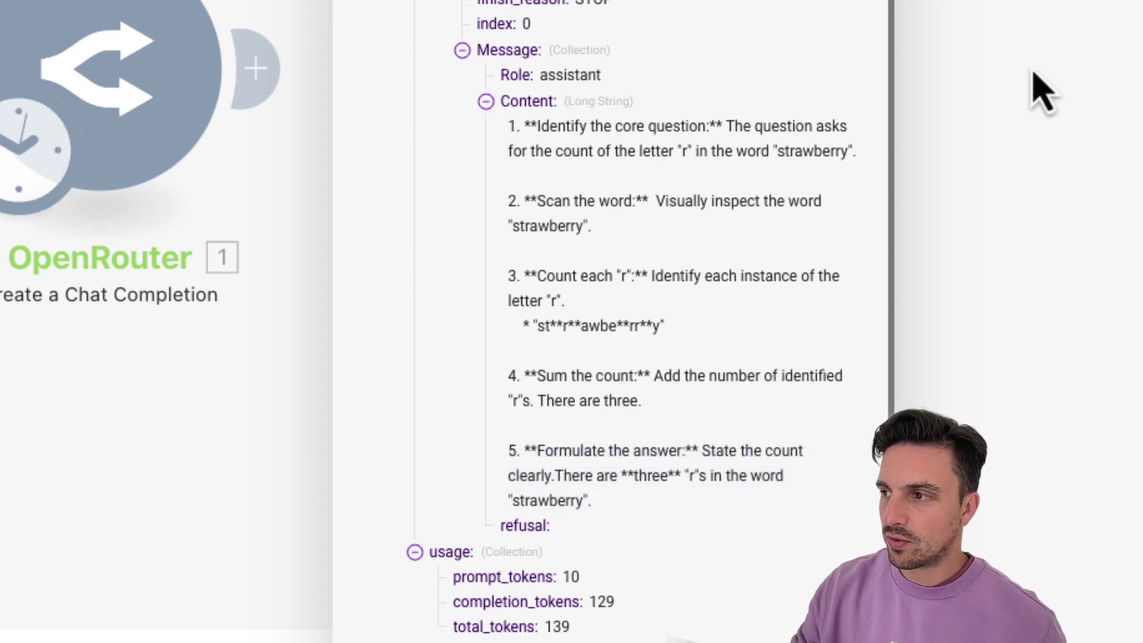
click(237, 9)
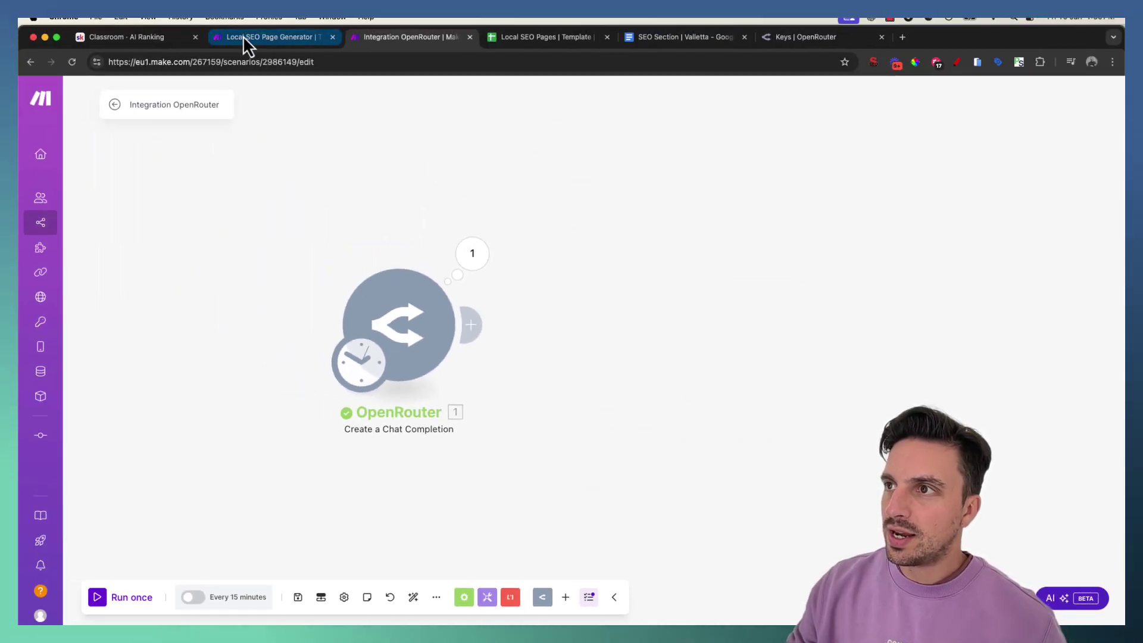
click(243, 36)
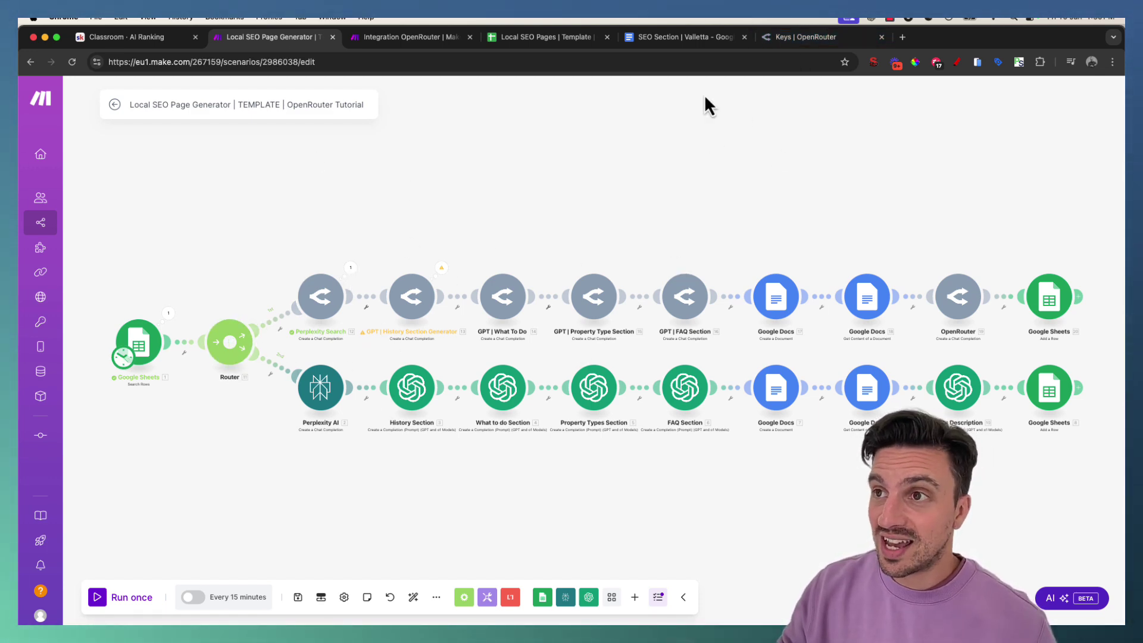
- Open the Content Automation course's Create Local SEO Pages On Mass lesson in Skool, then return to Make
click(160, 41)
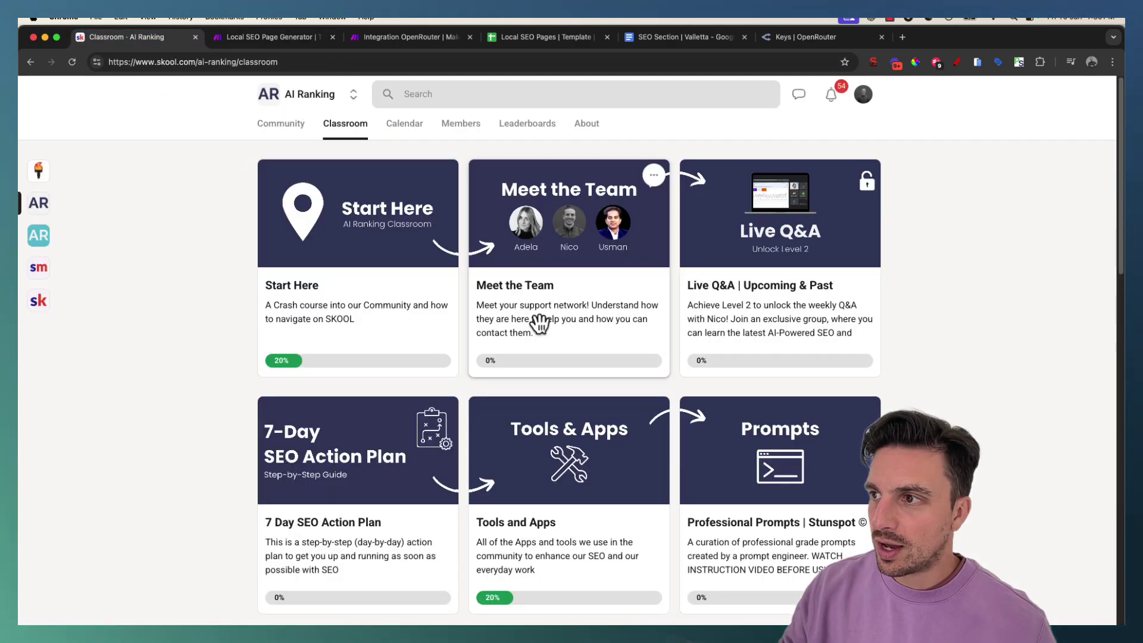
scroll(537, 275, down, 6)
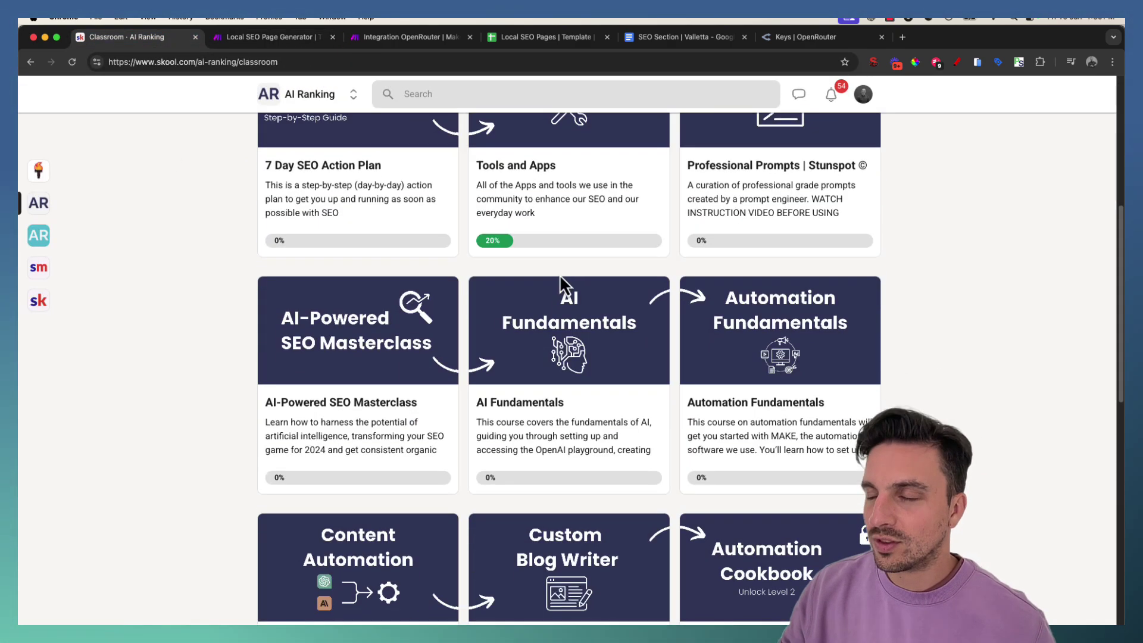
scroll(559, 271, down, 5)
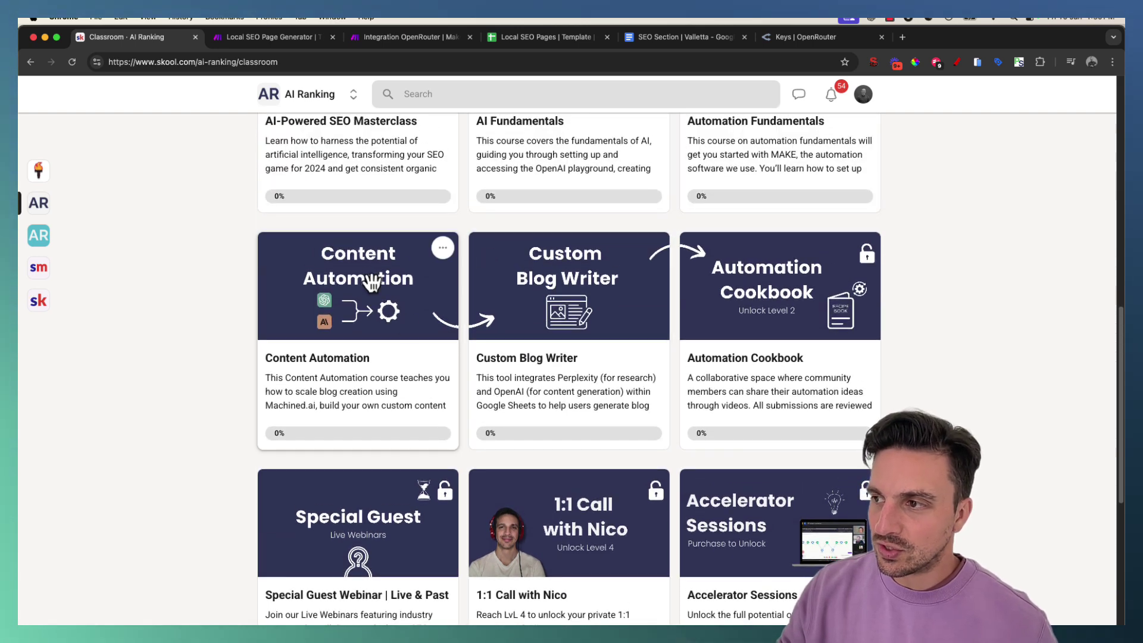
click(373, 326)
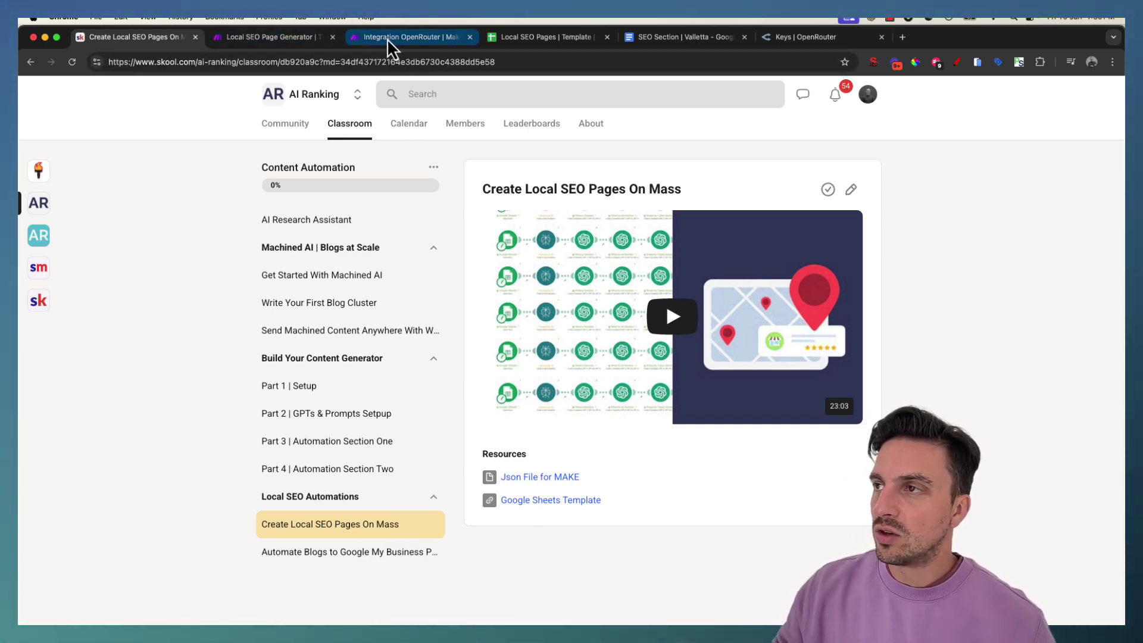
click(296, 41)
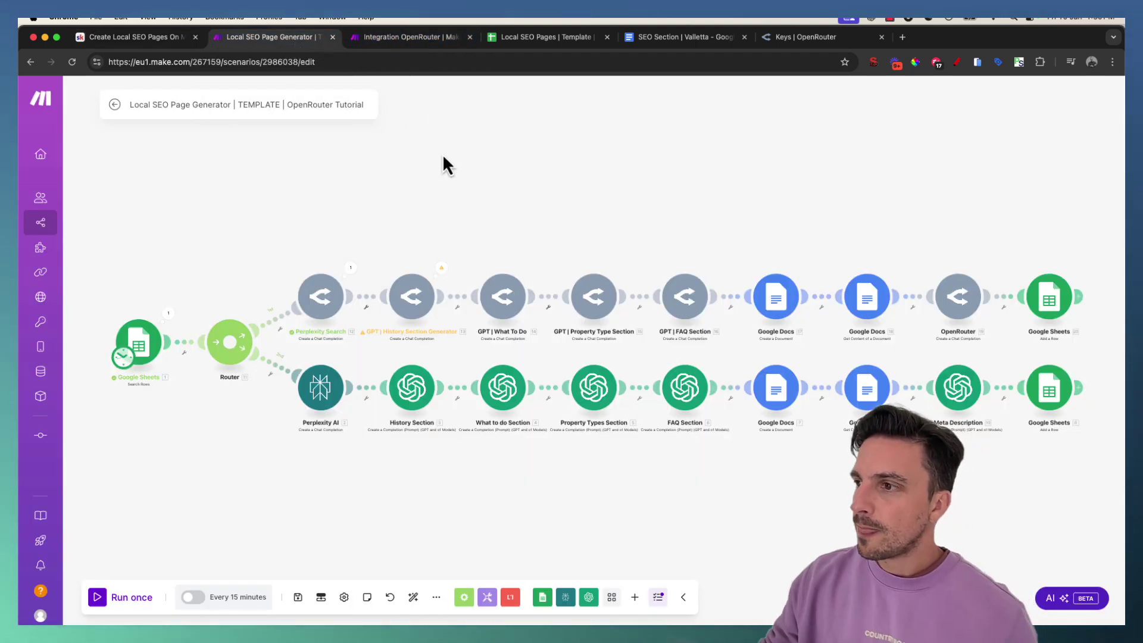